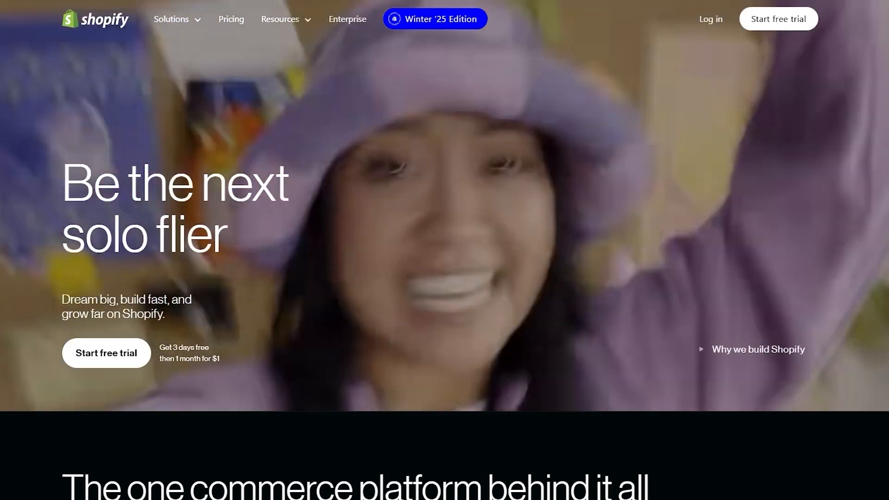
Start the Shopify free trial registration and choose to sign up with email.
{"action": "scroll", "coordinate": [96, 241], "scroll_direction": "down", "scroll_amount": 3}
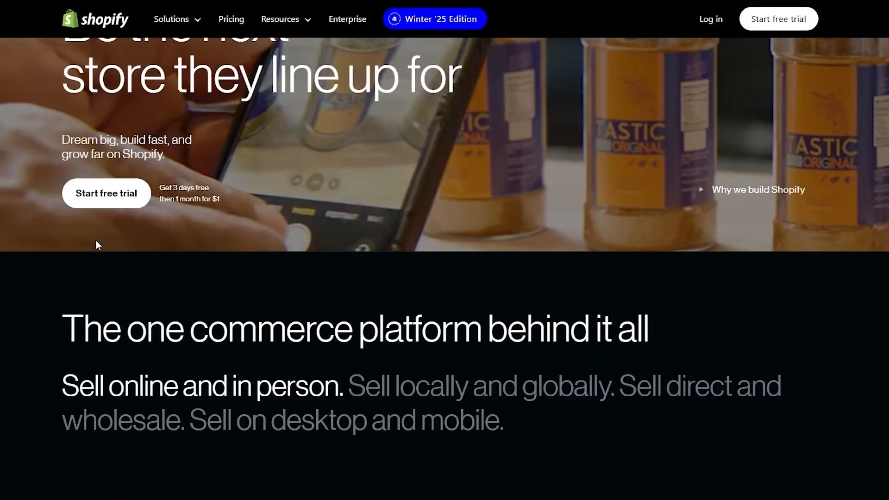
{"action": "scroll", "coordinate": [96, 241], "scroll_direction": "up", "scroll_amount": 2}
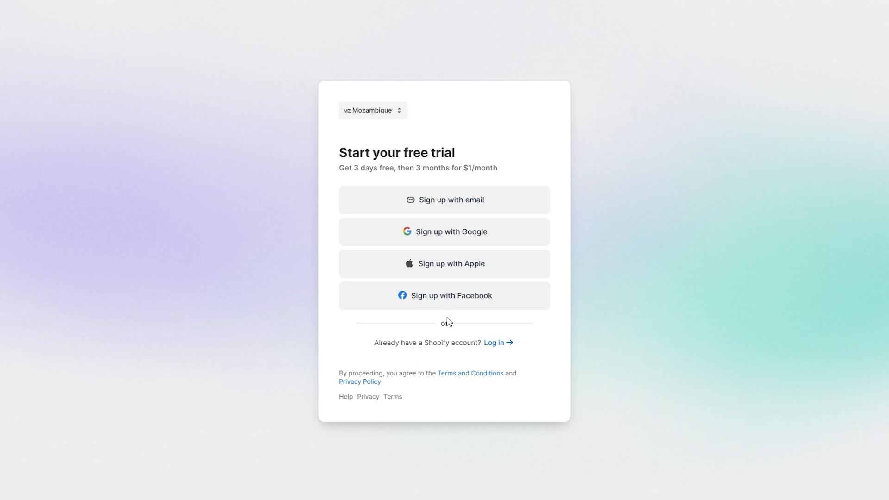
{"action": "left_click", "coordinate": [446, 203]}
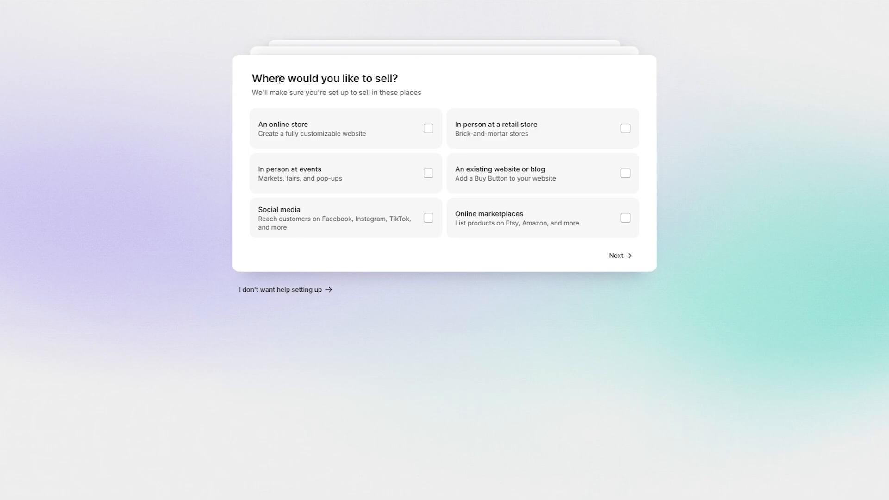
Choose An online store as the only place to sell and continue to the next setup question.
{"action": "left_click_drag", "start_coordinate": [276, 79], "coordinate": [470, 82]}
{"action": "left_click", "coordinate": [431, 134]}
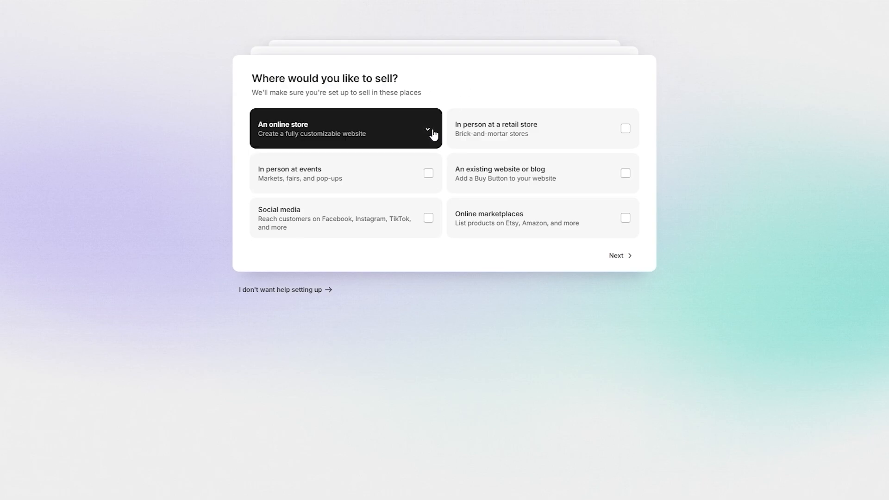
{"action": "left_click", "coordinate": [628, 131]}
{"action": "left_click", "coordinate": [628, 131]}
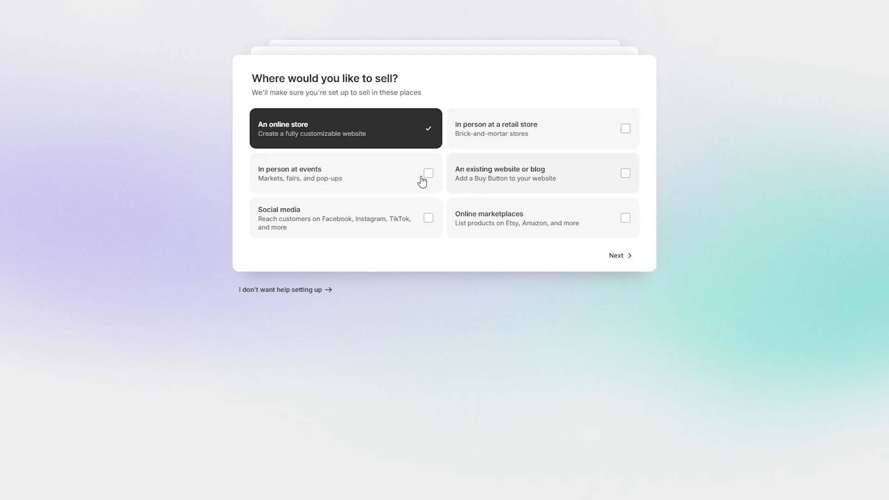
{"action": "left_click", "coordinate": [629, 257]}
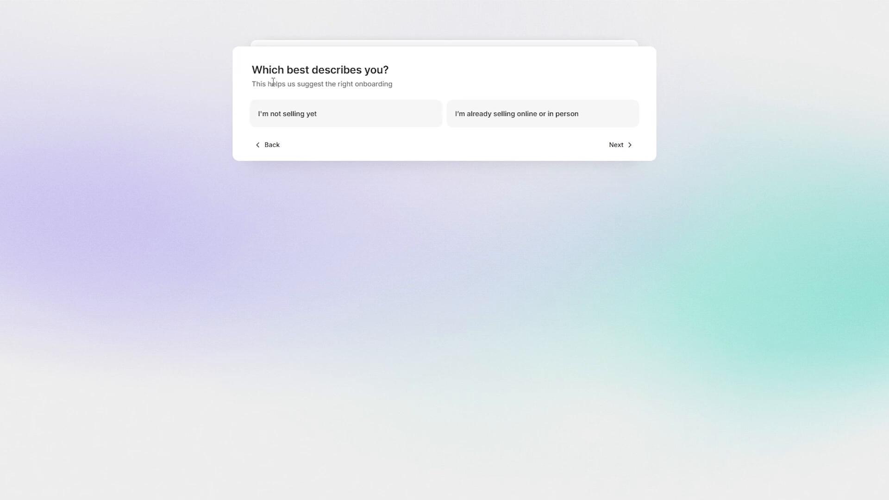
Answer the onboarding questions with I'm not selling yet and Products I buy or make myself.
{"action": "left_click", "coordinate": [428, 113]}
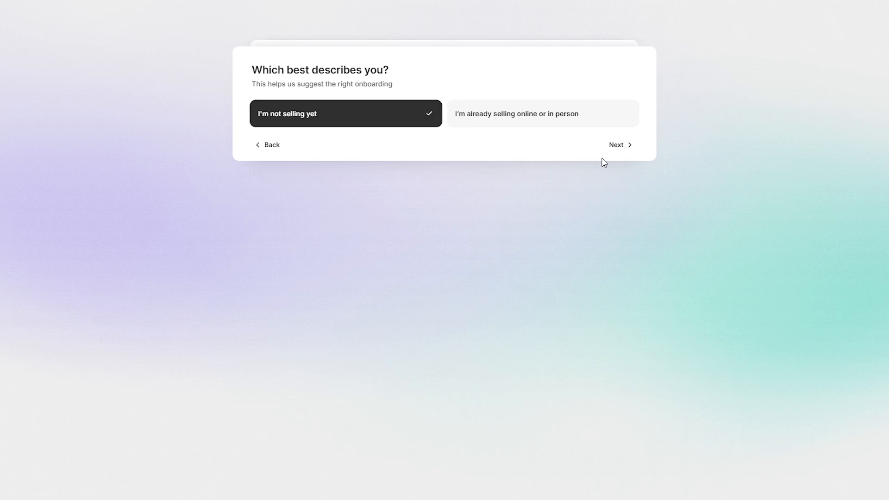
{"action": "left_click", "coordinate": [612, 148]}
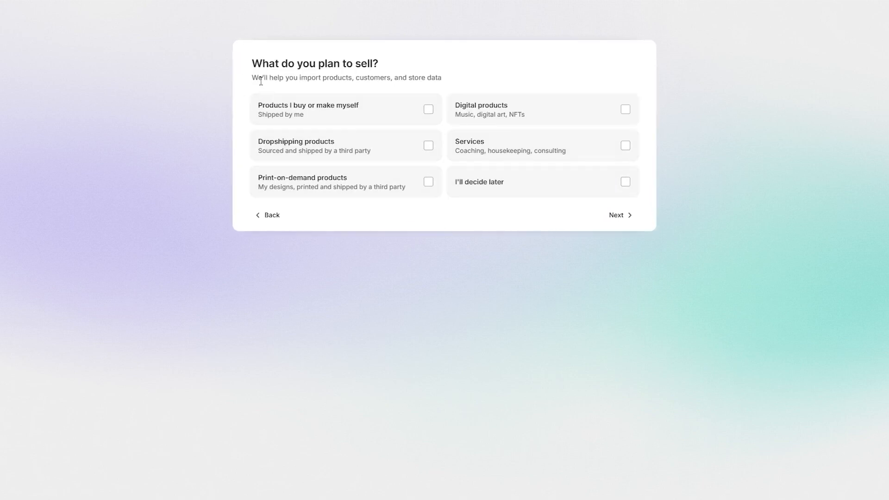
{"action": "left_click_drag", "start_coordinate": [253, 63], "coordinate": [375, 61]}
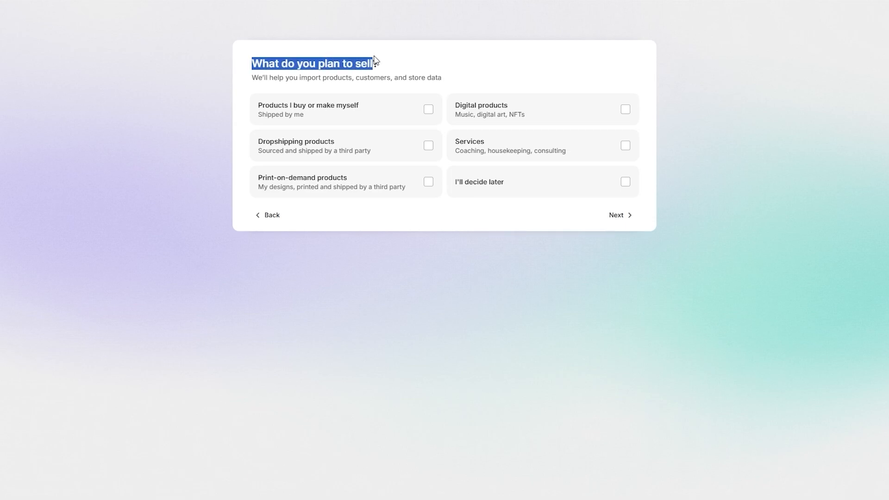
{"action": "left_click", "coordinate": [366, 111]}
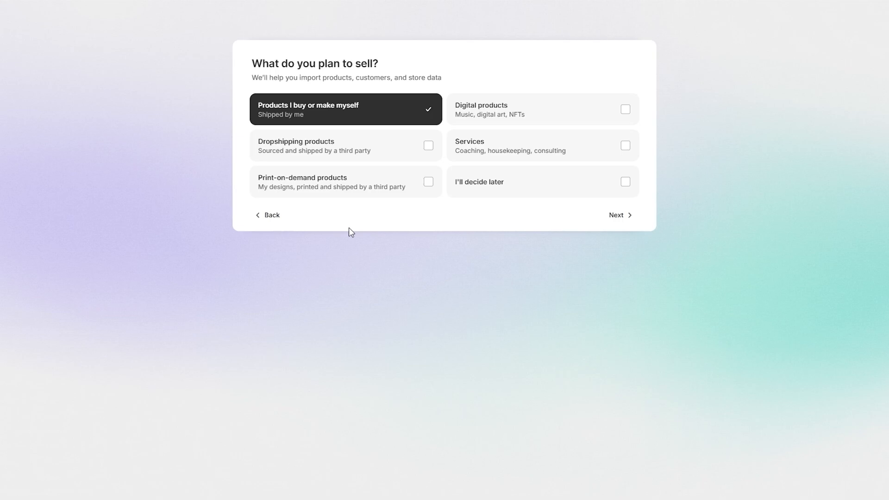
{"action": "left_click", "coordinate": [625, 221]}
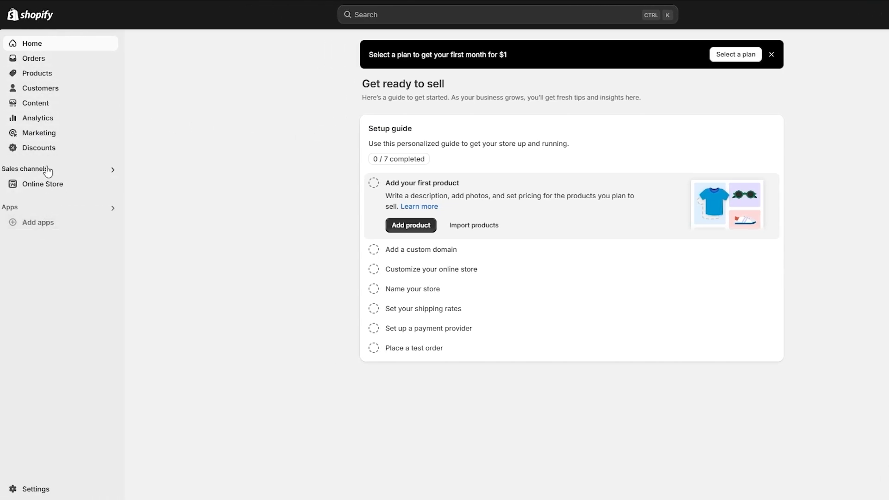
Find DSers-AliExpress Dropshipping among the recommended product sourcing apps and start its installation.
{"action": "left_click", "coordinate": [30, 72]}
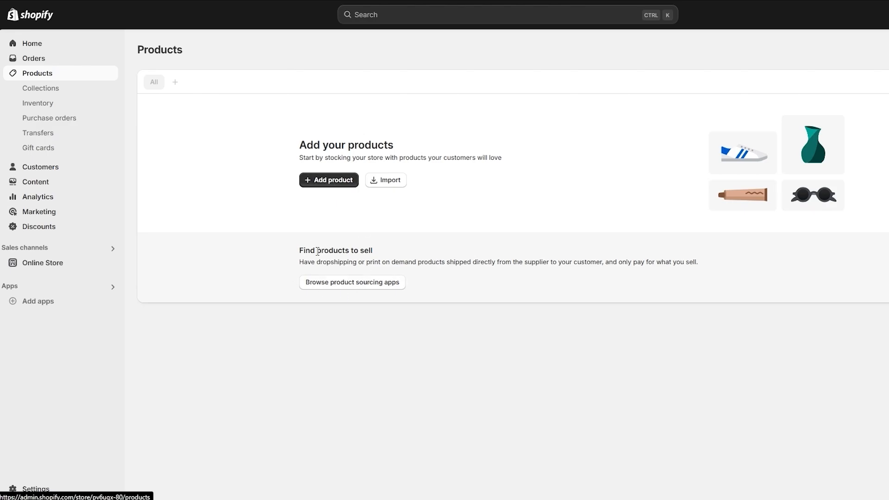
{"action": "left_click", "coordinate": [360, 289]}
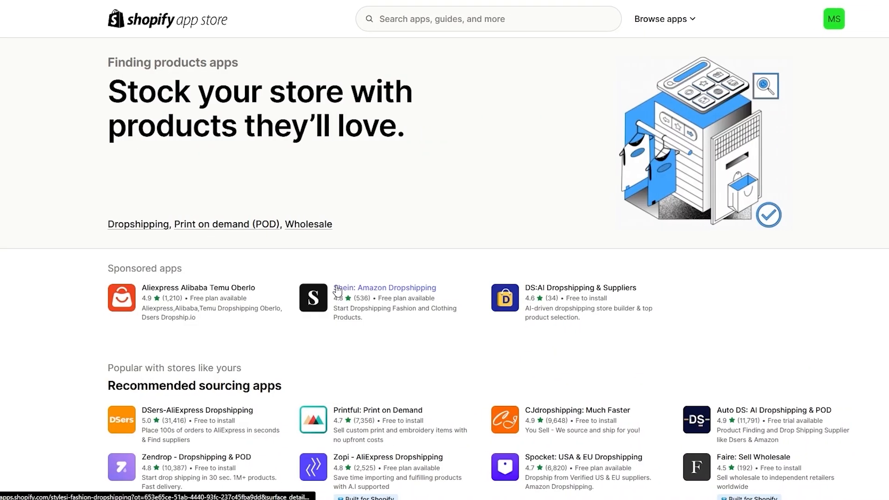
{"action": "scroll", "coordinate": [304, 290], "scroll_direction": "down", "scroll_amount": 3}
{"action": "scroll", "coordinate": [417, 284], "scroll_direction": "down", "scroll_amount": 4}
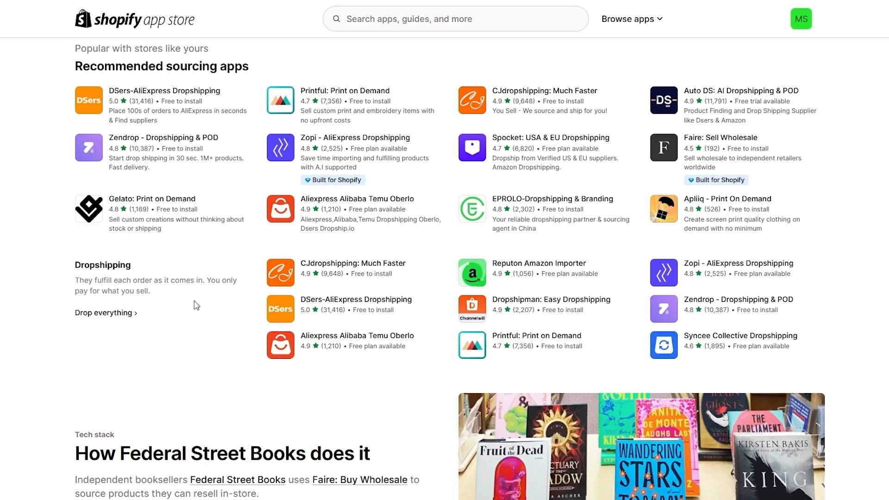
{"action": "scroll", "coordinate": [277, 273], "scroll_direction": "up", "scroll_amount": 3}
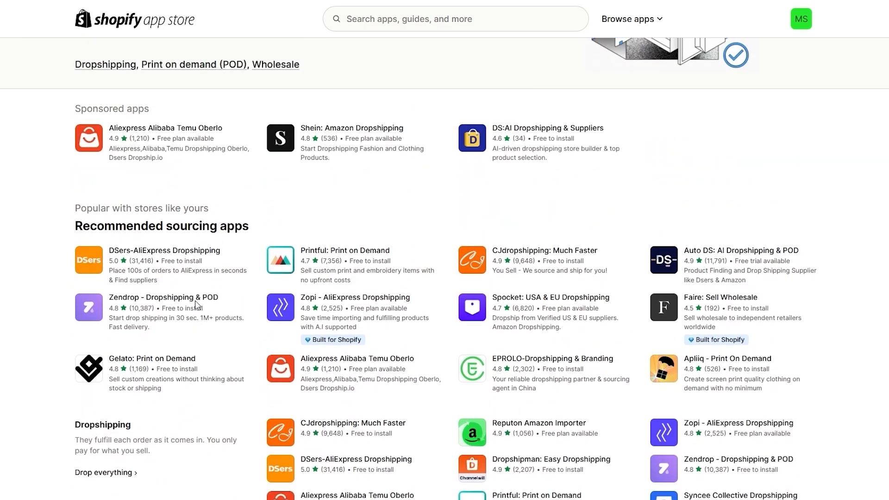
{"action": "left_click", "coordinate": [137, 260]}
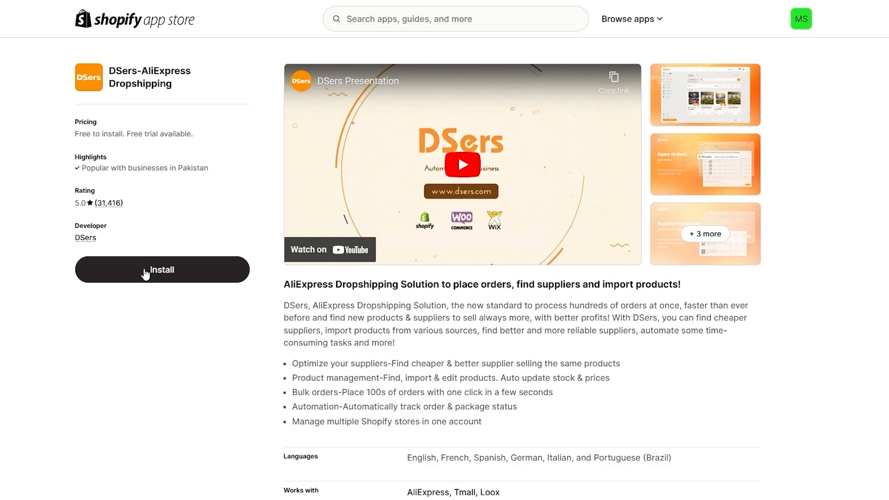
{"action": "left_click", "coordinate": [145, 272]}
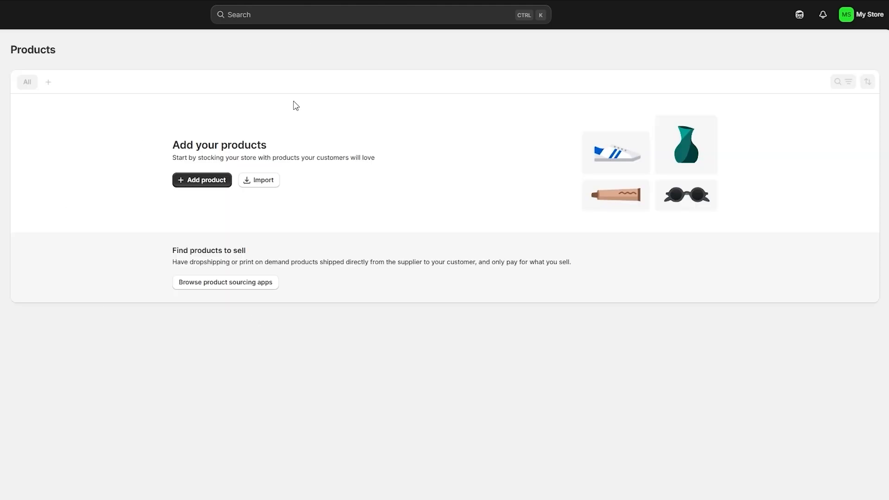
Create a new product and upload the four white sneaker images as its media.
{"action": "left_click", "coordinate": [198, 182]}
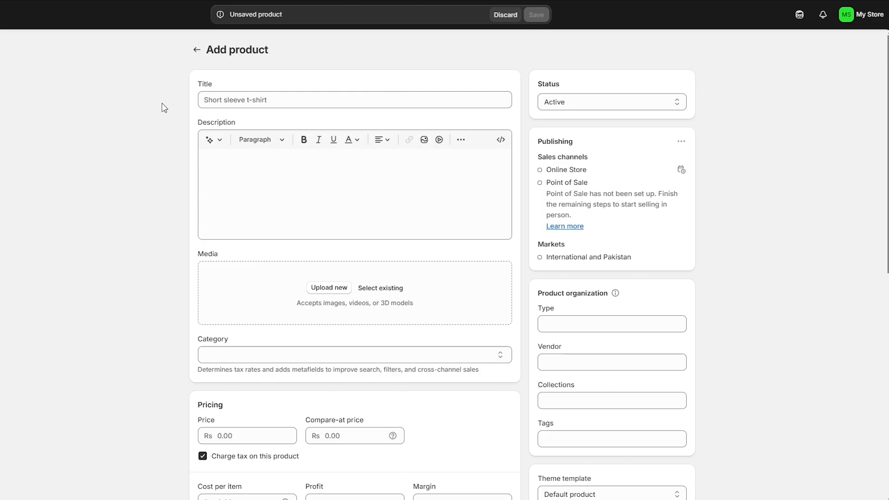
{"action": "left_click", "coordinate": [259, 100]}
{"action": "left_click", "coordinate": [325, 290]}
{"action": "left_click", "coordinate": [568, 82]}
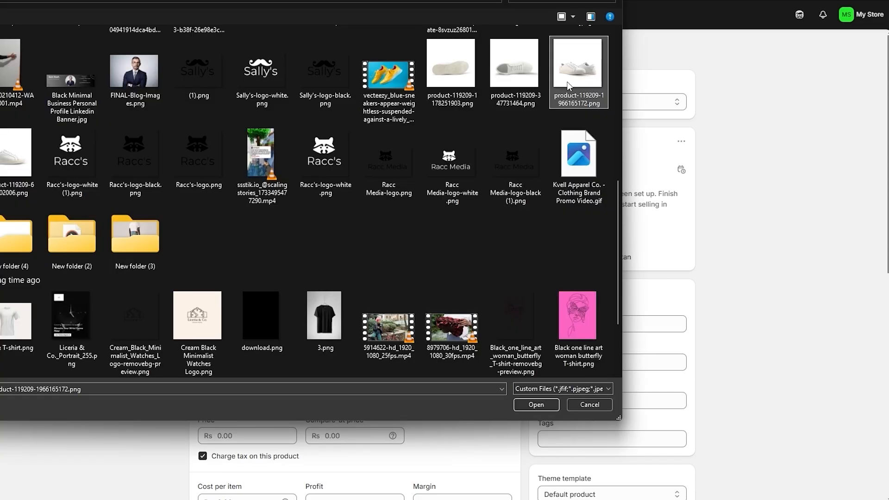
{"action": "left_click", "coordinate": [503, 79], "text": "ctrl"}
{"action": "left_click", "coordinate": [445, 83], "text": "ctrl"}
{"action": "left_click", "coordinate": [535, 404]}
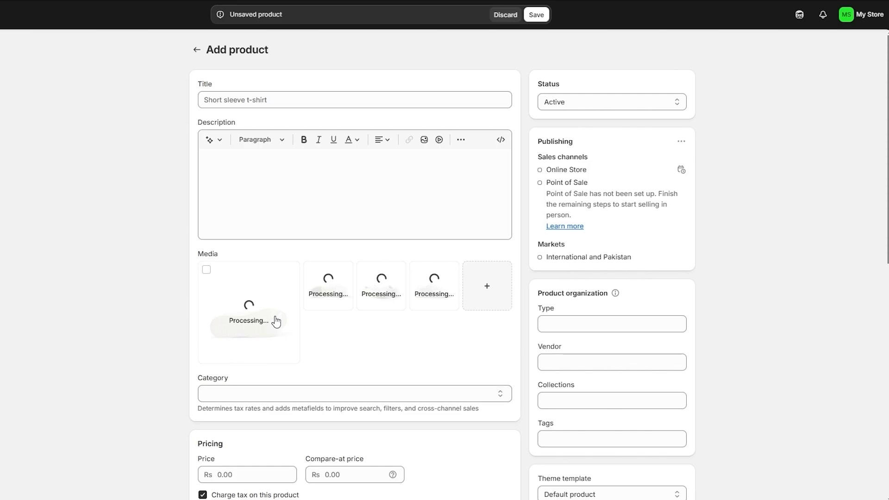
Title the product White Sneakers.
{"action": "left_click", "coordinate": [220, 98]}
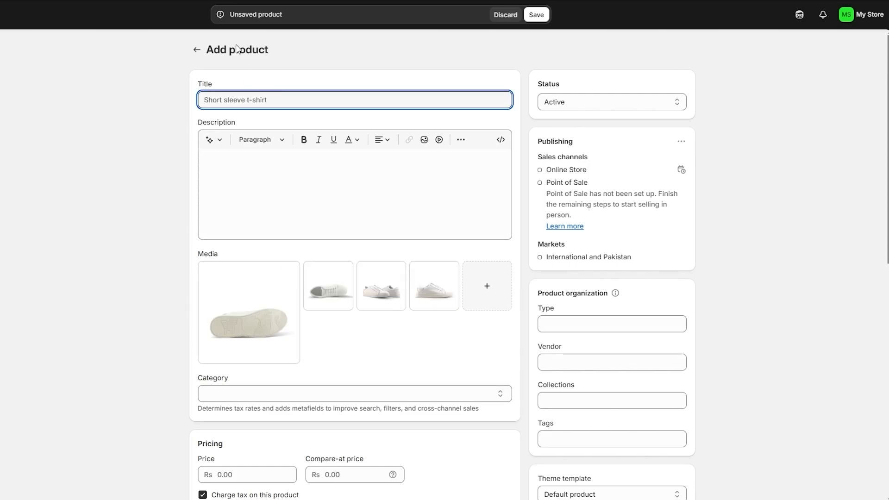
{"action": "type", "text": "White Sneakers"}
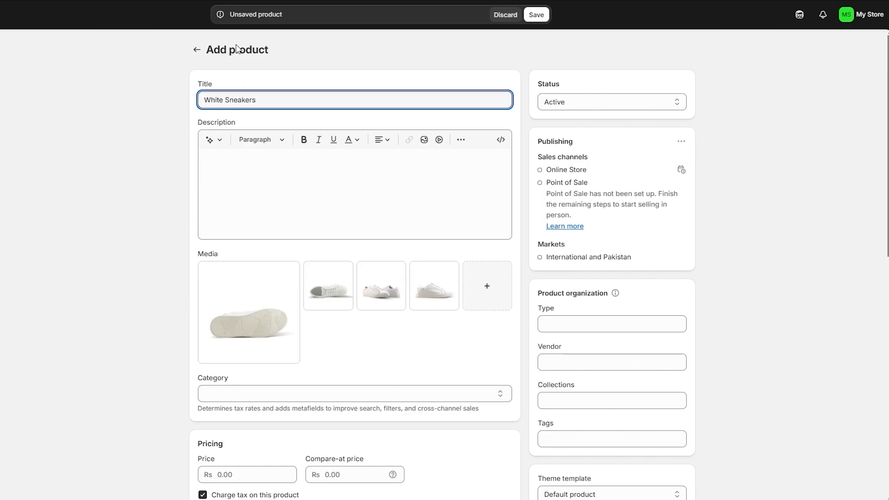
{"action": "left_click", "coordinate": [288, 186]}
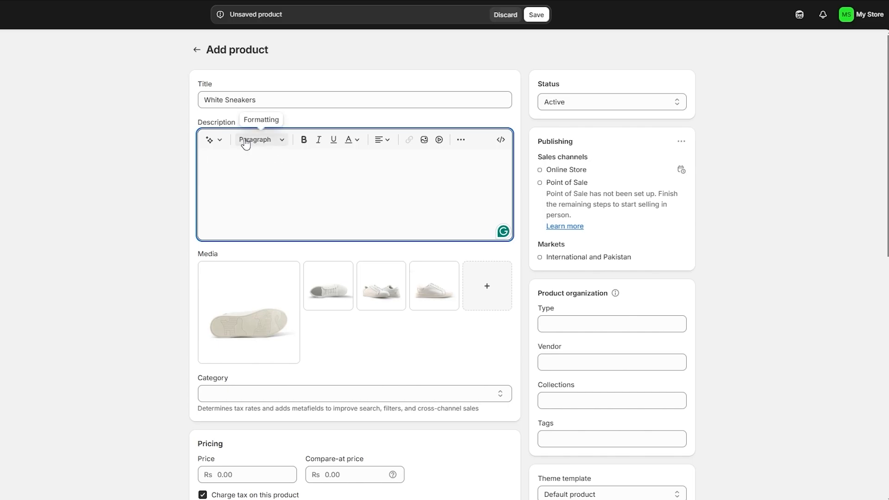
Look at the description generator and review the form's pricing, inventory, shipping, variants, category metafields and search engine listing sections.
{"action": "left_click", "coordinate": [210, 139]}
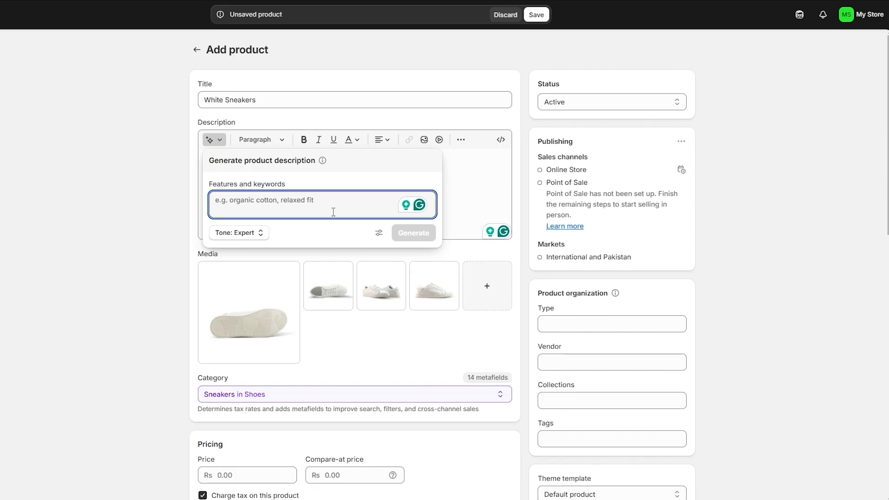
{"action": "left_click", "coordinate": [470, 198]}
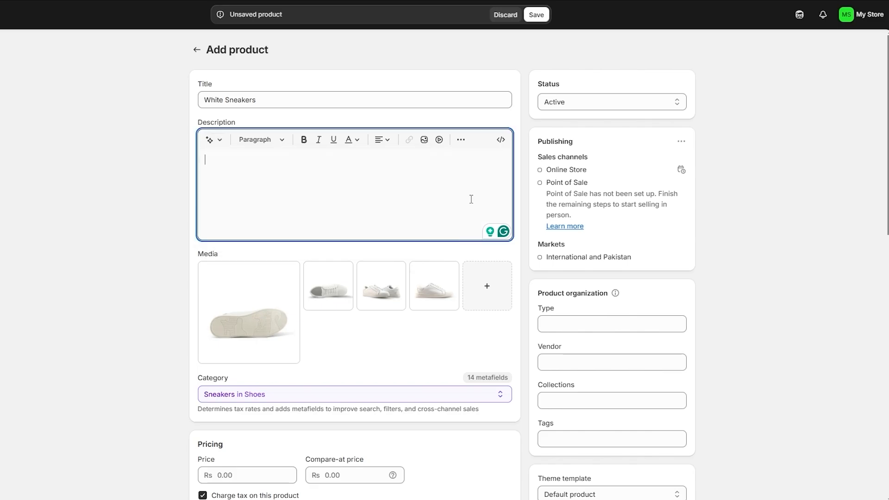
{"action": "scroll", "coordinate": [471, 200], "scroll_direction": "down", "scroll_amount": 5}
{"action": "scroll", "coordinate": [417, 278], "scroll_direction": "down", "scroll_amount": 3}
{"action": "scroll", "coordinate": [367, 377], "scroll_direction": "down", "scroll_amount": 4}
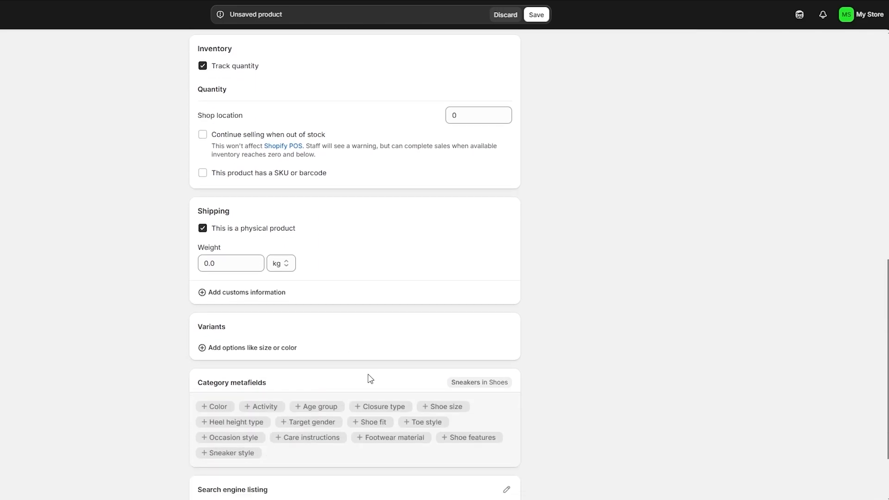
{"action": "scroll", "coordinate": [336, 385], "scroll_direction": "up", "scroll_amount": 10}
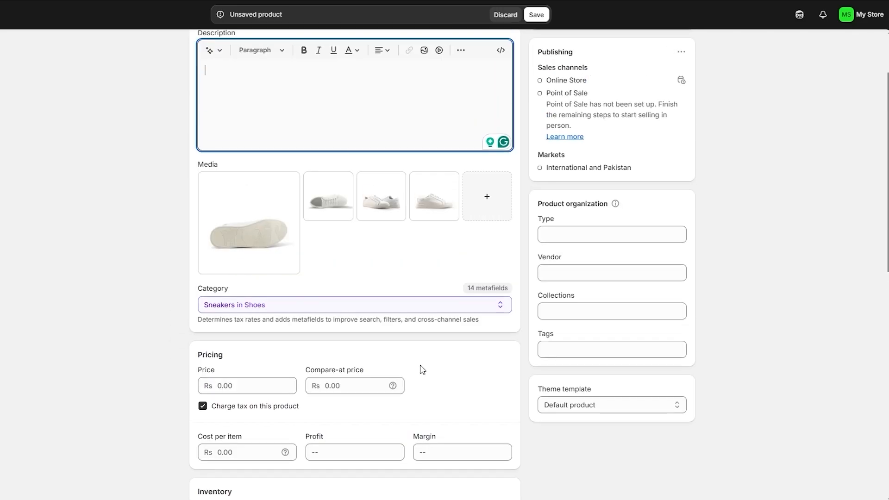
{"action": "scroll", "coordinate": [432, 364], "scroll_direction": "down", "scroll_amount": 9}
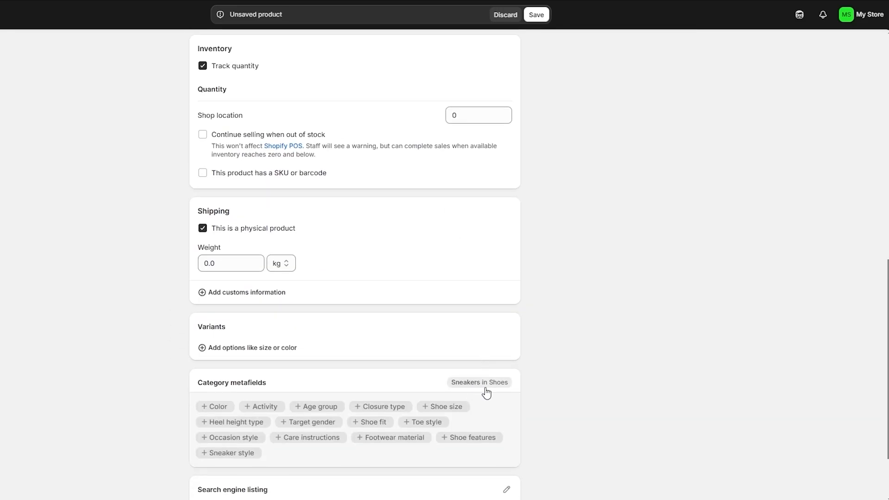
{"action": "scroll", "coordinate": [472, 380], "scroll_direction": "down", "scroll_amount": 1}
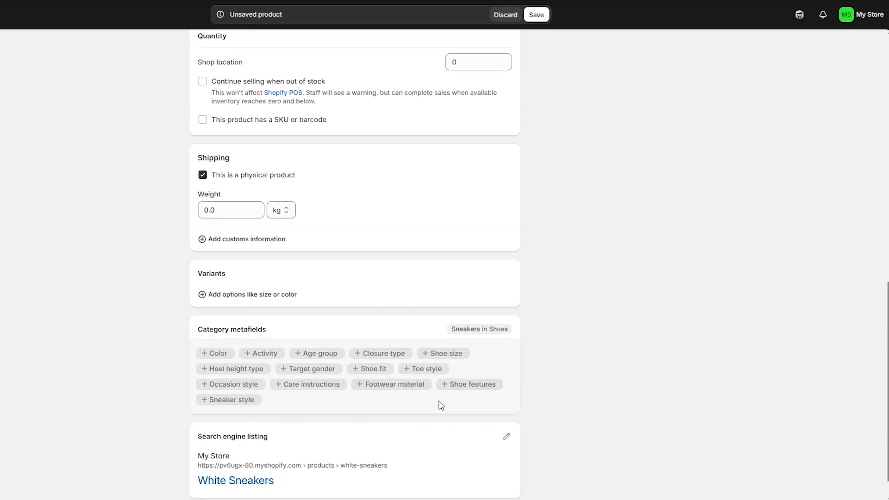
{"action": "scroll", "coordinate": [254, 398], "scroll_direction": "up", "scroll_amount": 10}
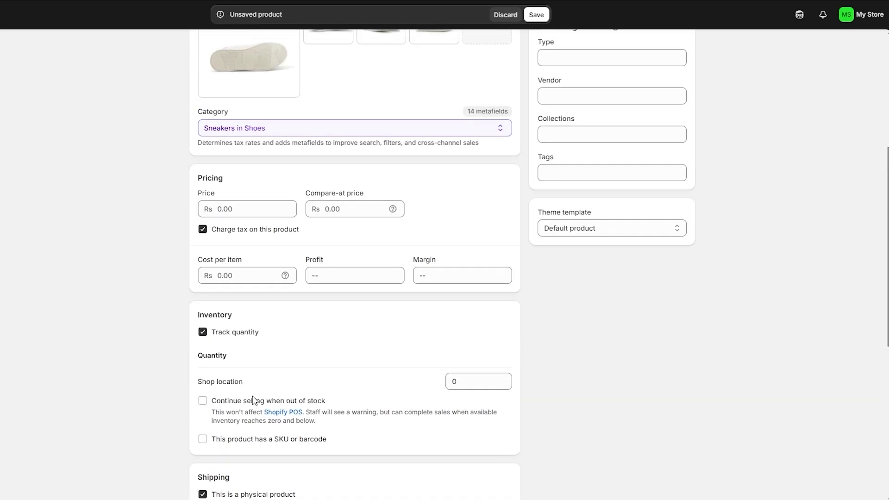
Generate and keep an Expert-tone description from "Low-top sneakers made out of canvas and leather with sole made out of rubber".
{"action": "left_click", "coordinate": [210, 140]}
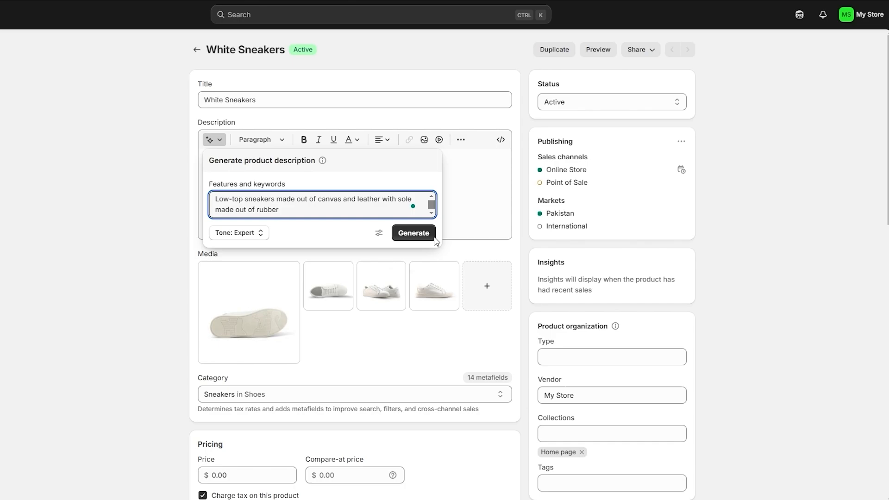
{"action": "left_click", "coordinate": [416, 236]}
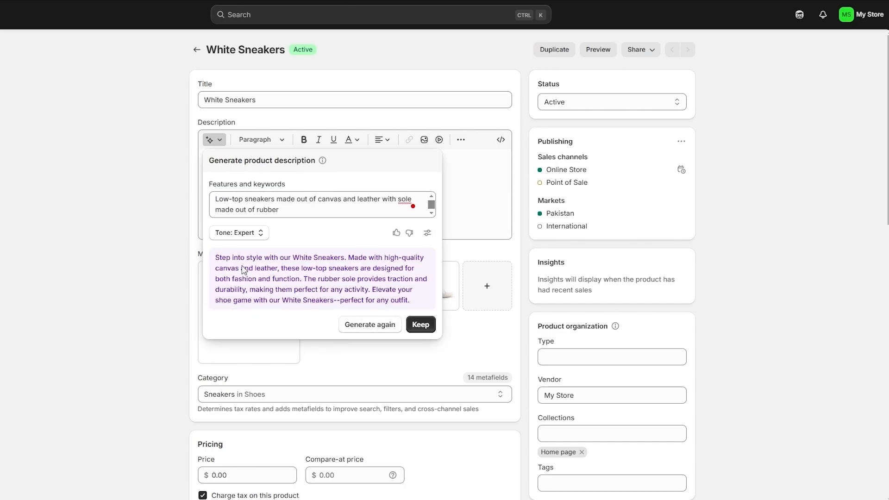
{"action": "left_click", "coordinate": [419, 324]}
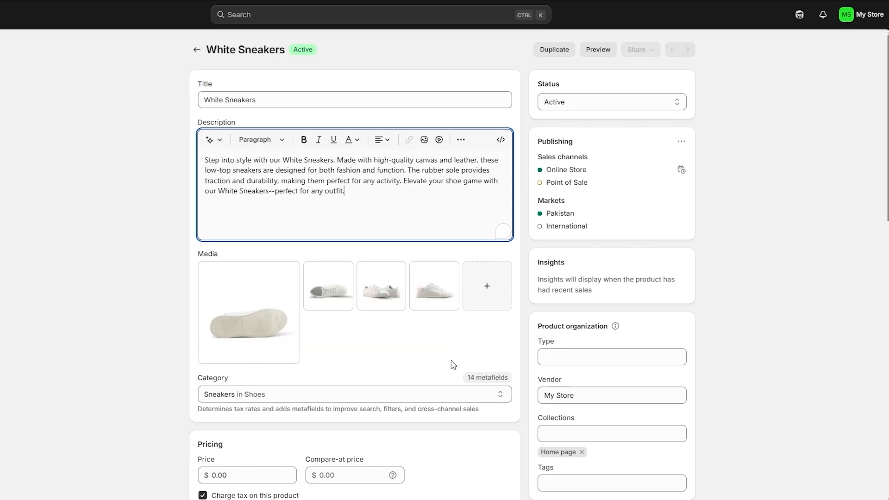
Select shoe sizes 6 through 12, including the half sizes, in the product's category metafields.
{"action": "scroll", "coordinate": [531, 190], "scroll_direction": "down", "scroll_amount": 13}
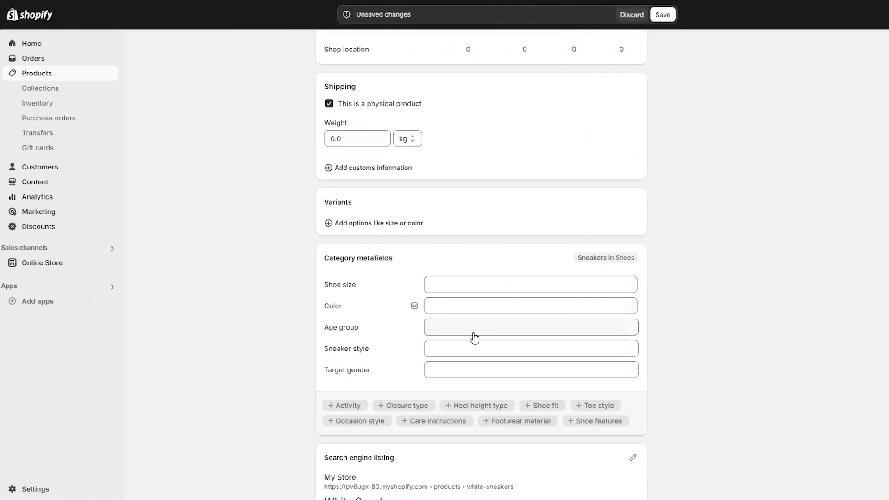
{"action": "left_click", "coordinate": [478, 284]}
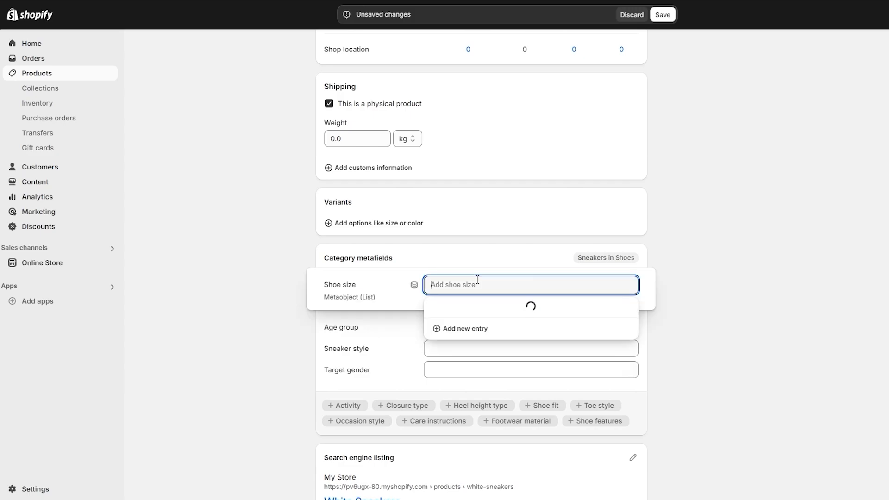
{"action": "scroll", "coordinate": [456, 155], "scroll_direction": "down", "scroll_amount": 5}
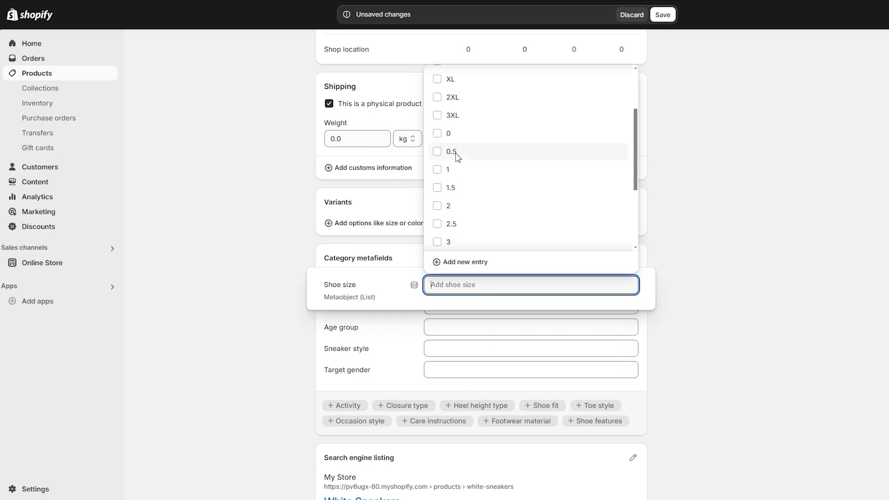
{"action": "scroll", "coordinate": [463, 185], "scroll_direction": "down", "scroll_amount": 3}
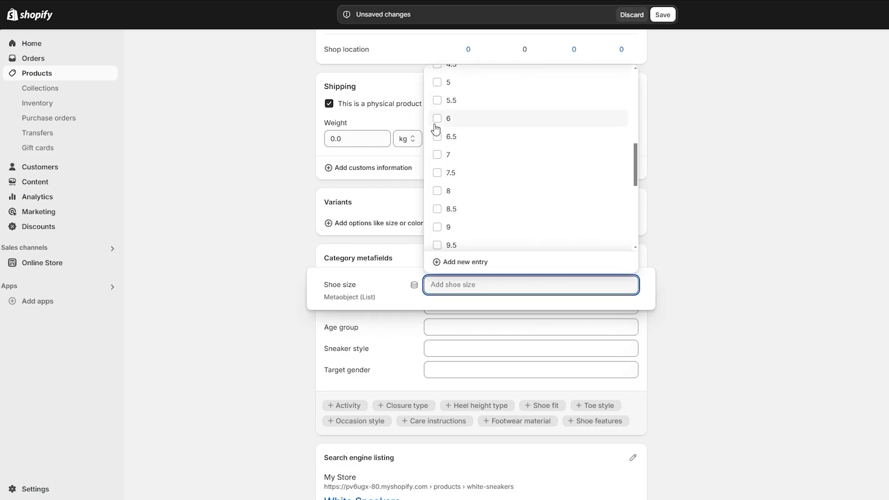
{"action": "left_click", "coordinate": [437, 118]}
{"action": "left_click", "coordinate": [437, 136]}
{"action": "left_click", "coordinate": [438, 155]}
{"action": "left_click", "coordinate": [437, 173]}
{"action": "left_click", "coordinate": [437, 191]}
{"action": "left_click", "coordinate": [437, 209]}
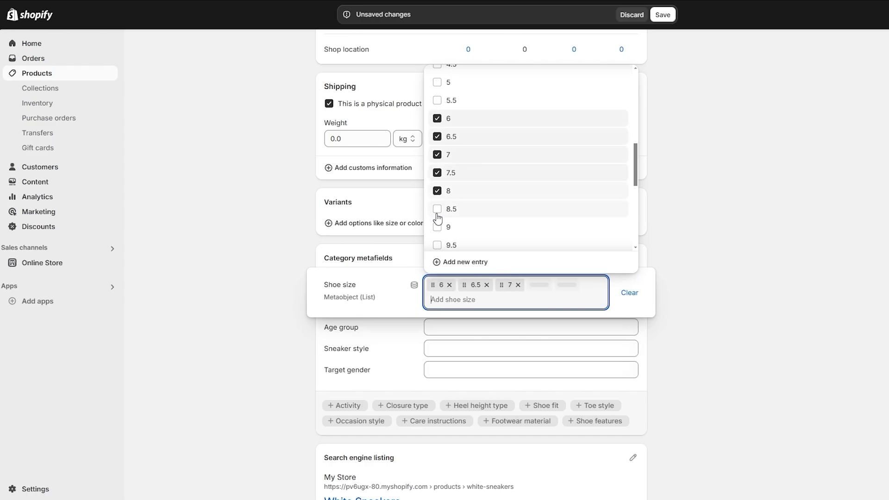
{"action": "left_click", "coordinate": [437, 227]}
{"action": "scroll", "coordinate": [443, 232], "scroll_direction": "down", "scroll_amount": 1}
{"action": "left_click", "coordinate": [438, 193]}
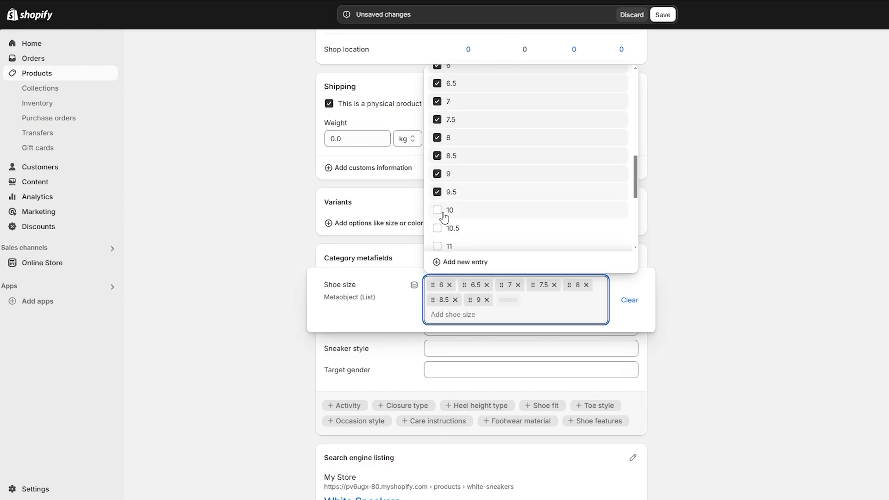
{"action": "left_click", "coordinate": [438, 210]}
{"action": "left_click", "coordinate": [438, 229]}
{"action": "scroll", "coordinate": [443, 218], "scroll_direction": "down", "scroll_amount": 1}
{"action": "left_click", "coordinate": [437, 193]}
{"action": "left_click", "coordinate": [437, 211]}
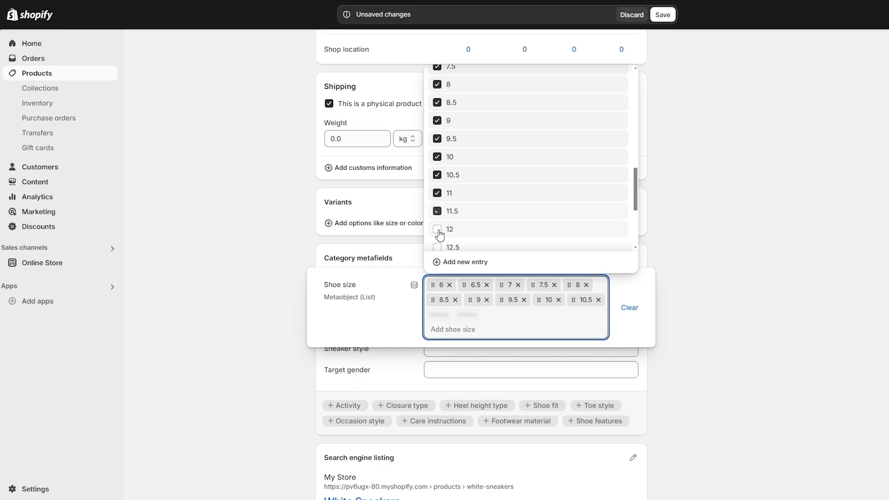
{"action": "left_click", "coordinate": [437, 229]}
{"action": "left_click", "coordinate": [765, 307]}
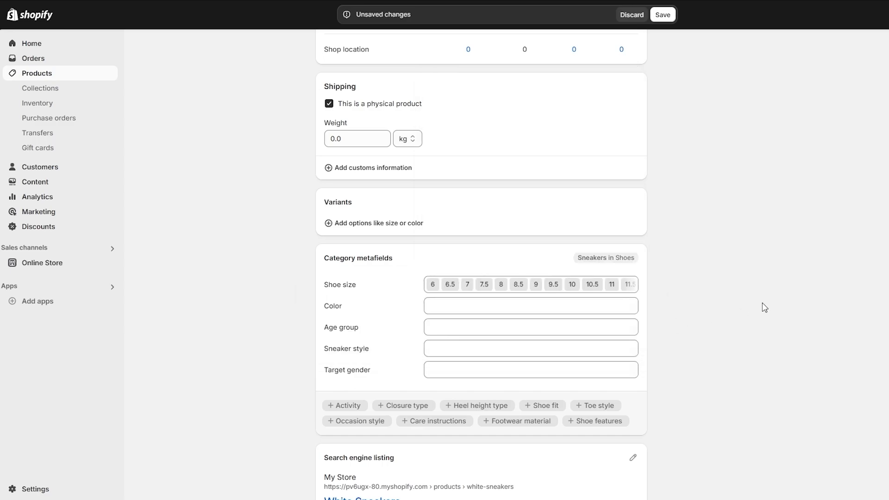
Set the color metafield to Clear and the age group metafield to Teens and Adults.
{"action": "left_click", "coordinate": [464, 309]}
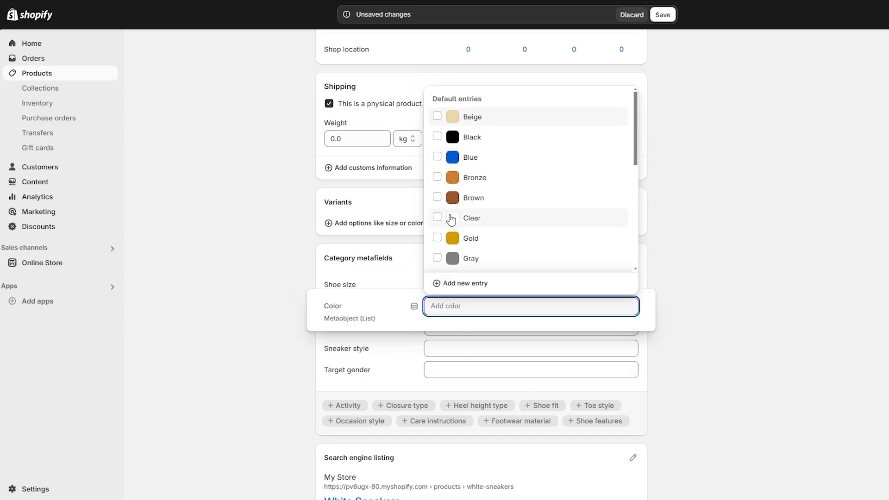
{"action": "left_click", "coordinate": [452, 219]}
{"action": "left_click", "coordinate": [726, 272]}
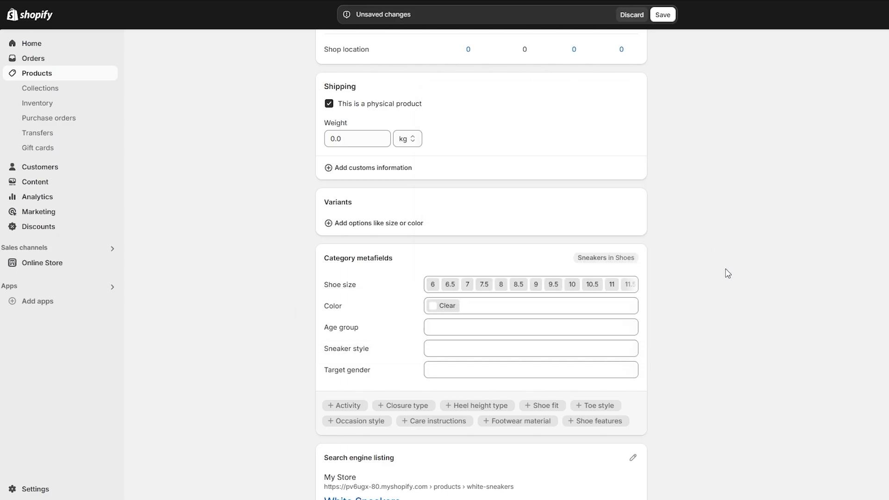
{"action": "scroll", "coordinate": [448, 337], "scroll_direction": "down", "scroll_amount": 1}
{"action": "left_click", "coordinate": [462, 276]}
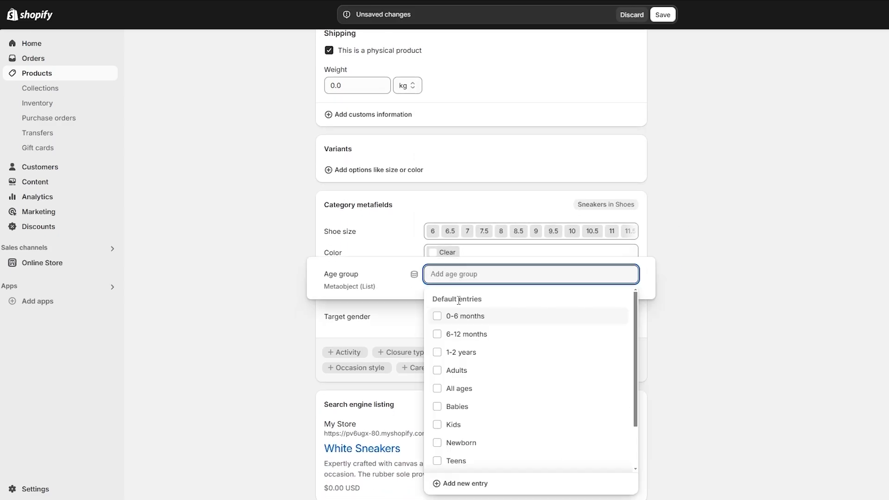
{"action": "scroll", "coordinate": [474, 333], "scroll_direction": "down", "scroll_amount": 2}
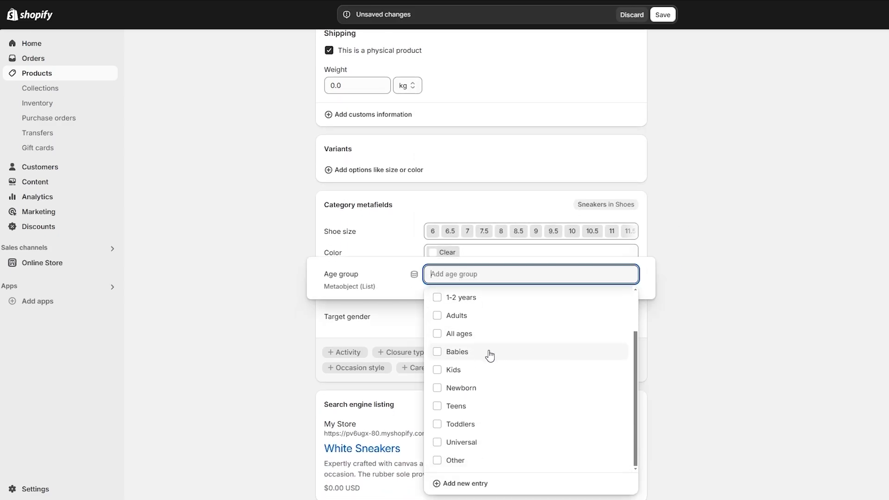
{"action": "left_click", "coordinate": [481, 408]}
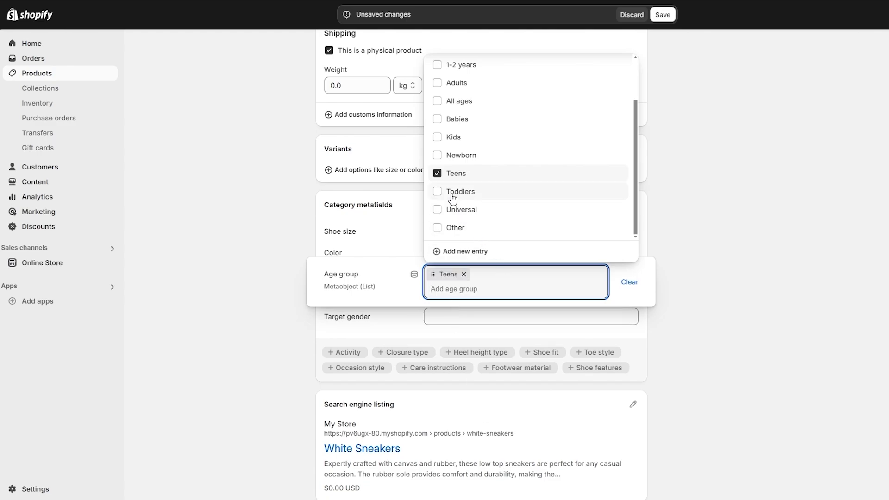
{"action": "left_click", "coordinate": [461, 84]}
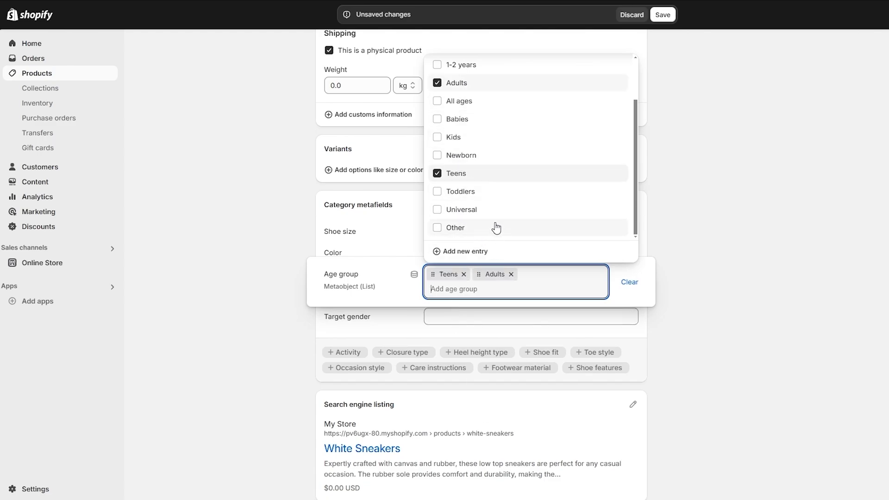
{"action": "left_click", "coordinate": [769, 291]}
Set the sneaker style metafield to Low-top and the target gender to Unisex.
{"action": "left_click", "coordinate": [477, 296]}
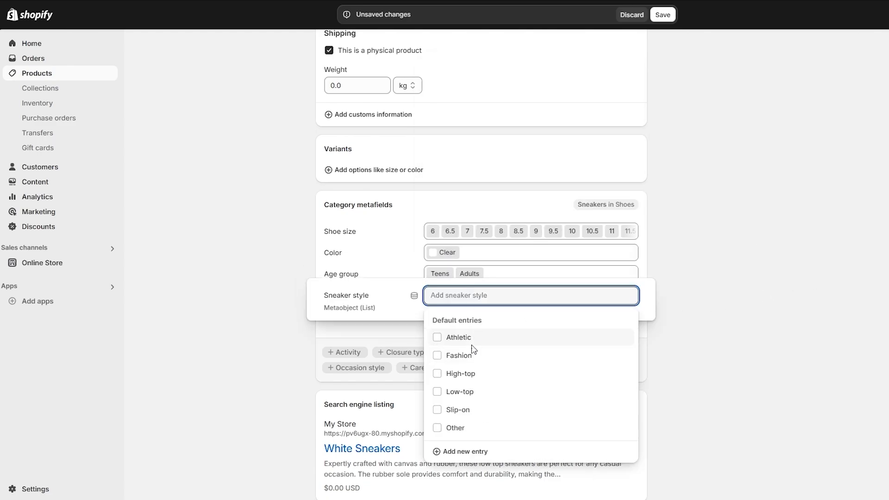
{"action": "left_click", "coordinate": [461, 392]}
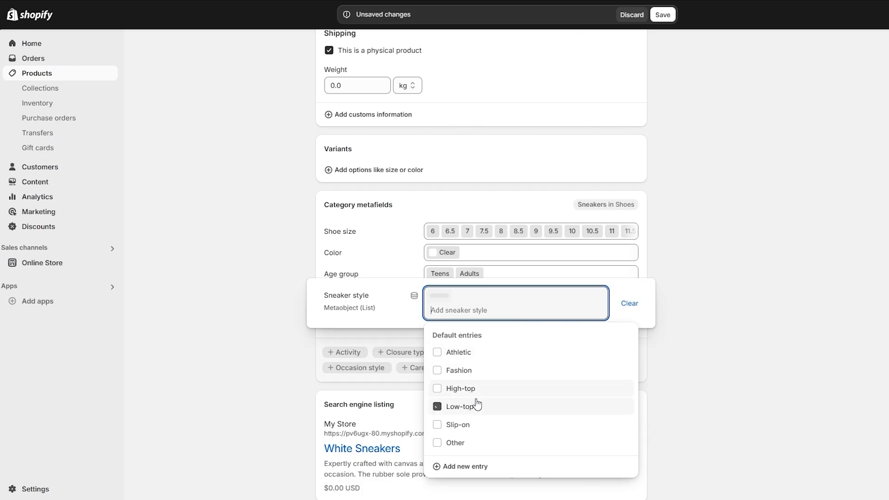
{"action": "left_click", "coordinate": [677, 332]}
{"action": "left_click", "coordinate": [477, 317]}
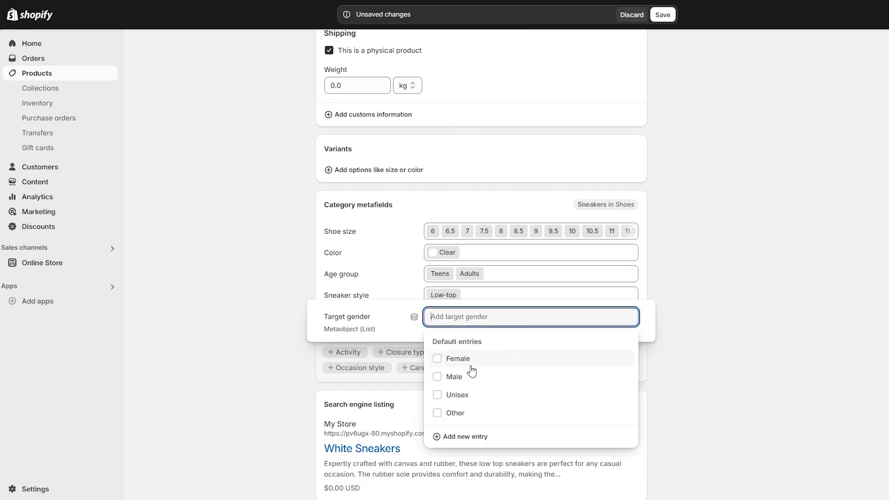
{"action": "left_click", "coordinate": [472, 403]}
{"action": "key", "text": "Escape"}
{"action": "scroll", "coordinate": [559, 346], "scroll_direction": "down", "scroll_amount": 1}
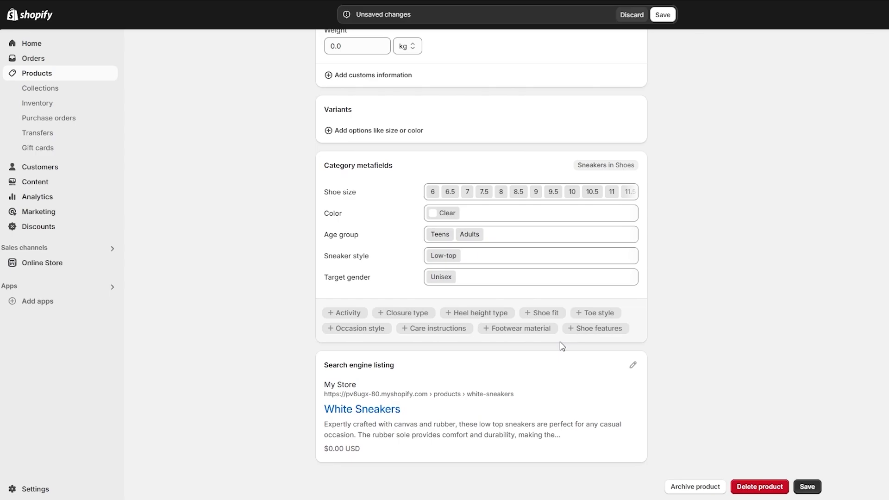
Set the product's price to 60.00, compare-at price to 45.00 and cost per item to 15.00.
{"action": "scroll", "coordinate": [569, 283], "scroll_direction": "up", "scroll_amount": 7}
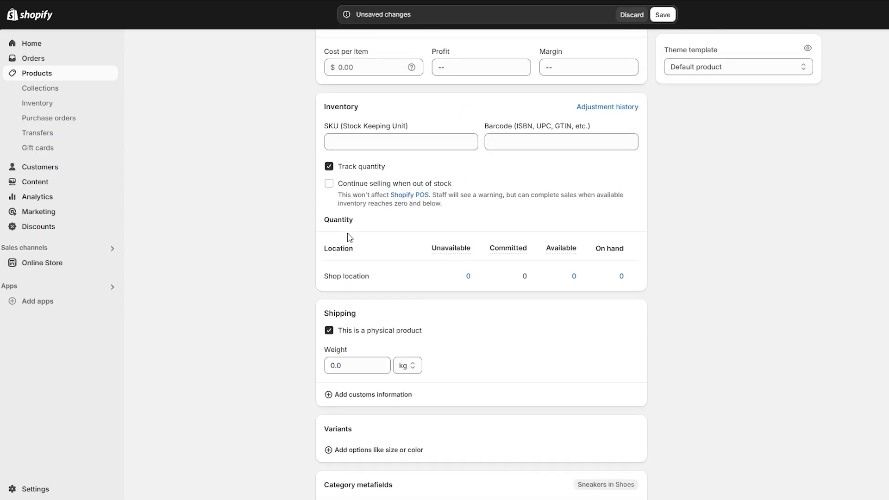
{"action": "scroll", "coordinate": [355, 193], "scroll_direction": "up", "scroll_amount": 3}
{"action": "scroll", "coordinate": [359, 196], "scroll_direction": "up", "scroll_amount": 3}
{"action": "double_click", "coordinate": [338, 268]}
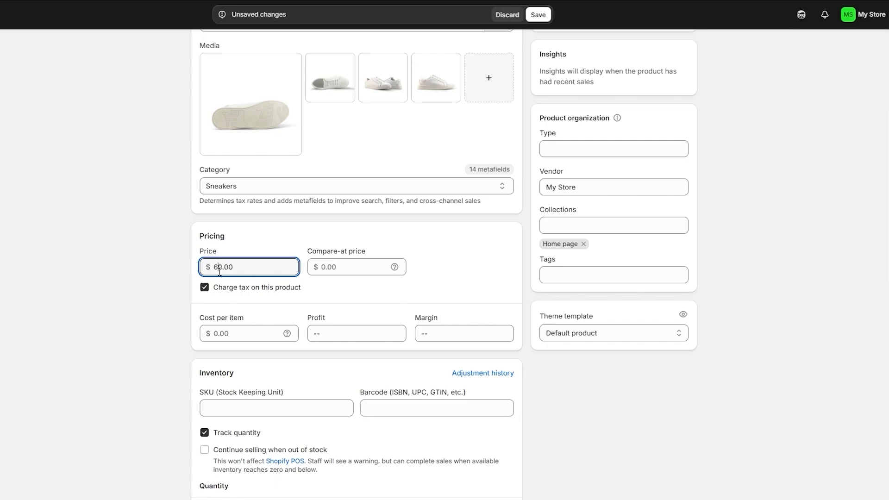
{"action": "left_click", "coordinate": [326, 267]}
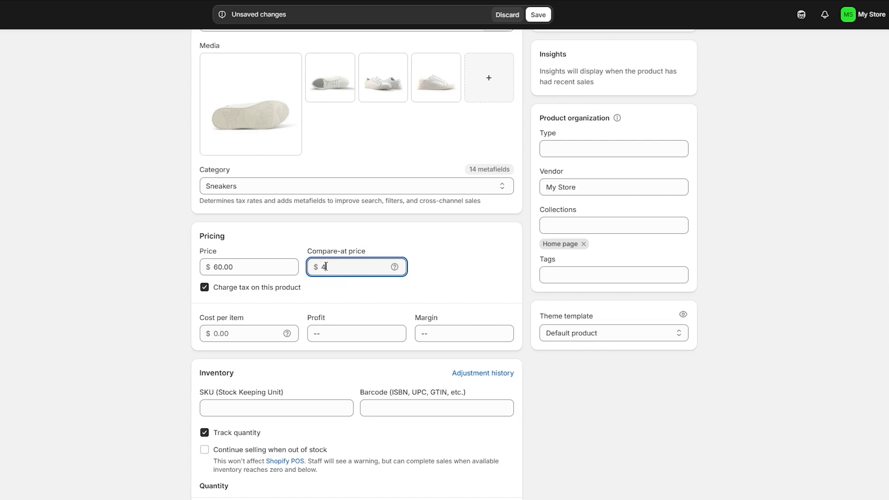
{"action": "left_click", "coordinate": [216, 335]}
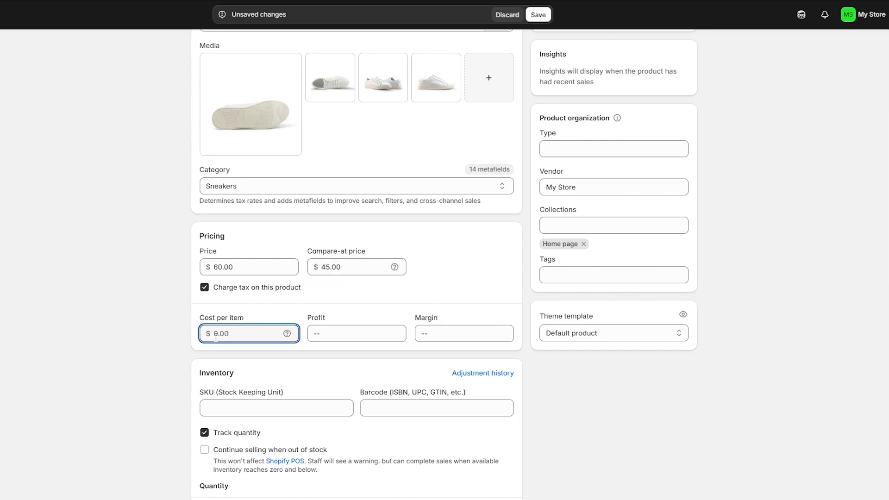
{"action": "left_click", "coordinate": [468, 350]}
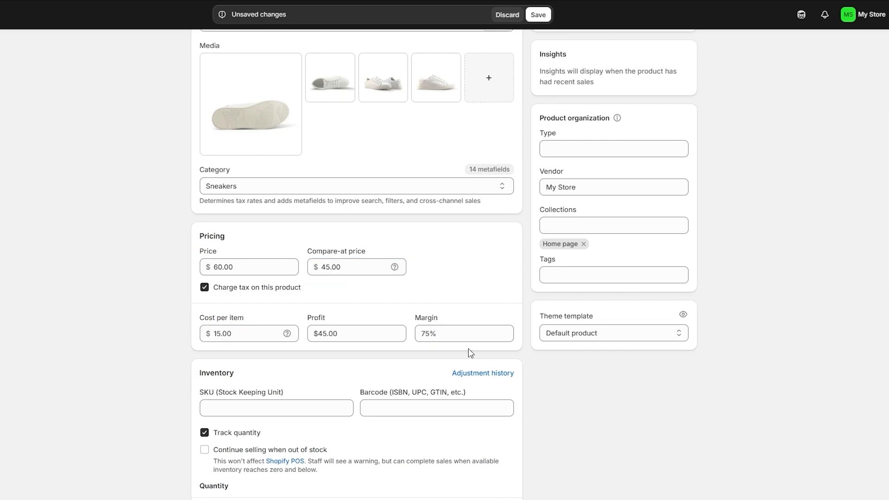
Adjust the available inventory quantity at the shop location by 20 and apply it.
{"action": "scroll", "coordinate": [444, 348], "scroll_direction": "down", "scroll_amount": 11}
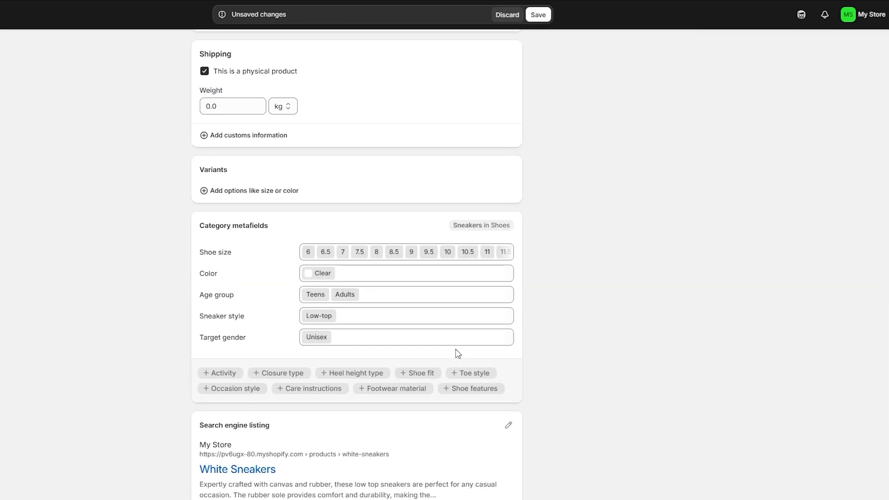
{"action": "scroll", "coordinate": [455, 354], "scroll_direction": "up", "scroll_amount": 7}
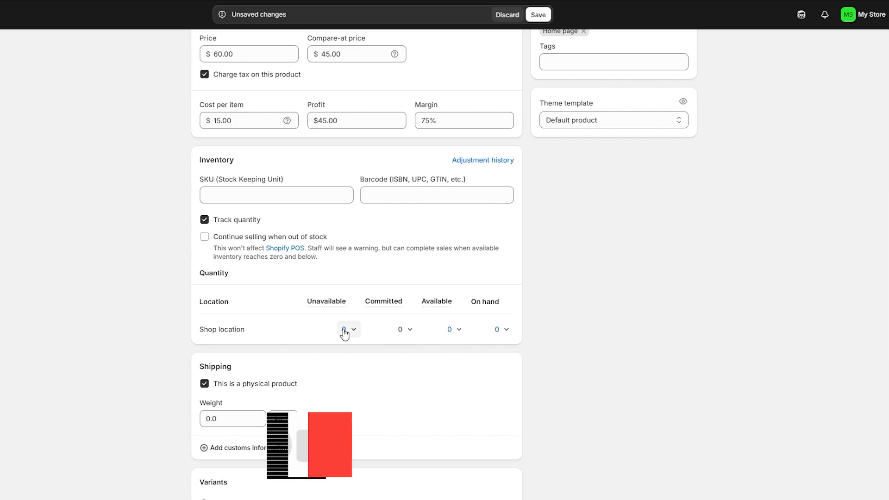
{"action": "left_click", "coordinate": [453, 330]}
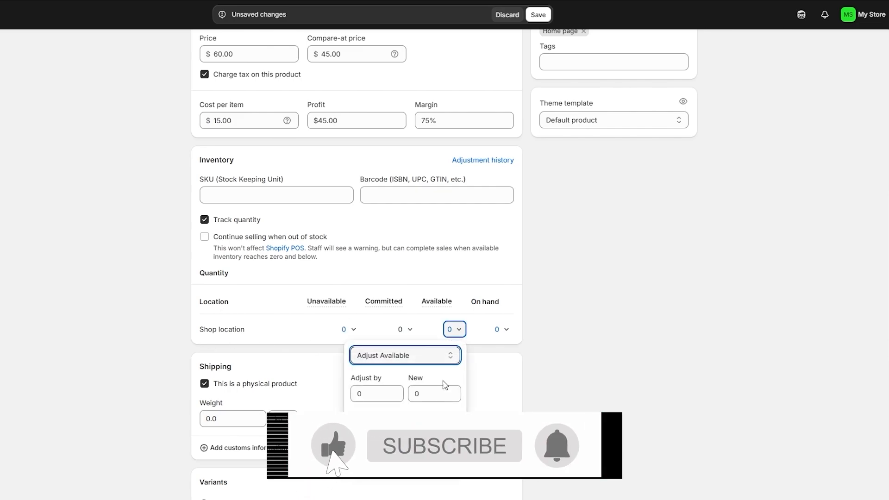
{"action": "double_click", "coordinate": [355, 394]}
{"action": "type", "text": "20"}
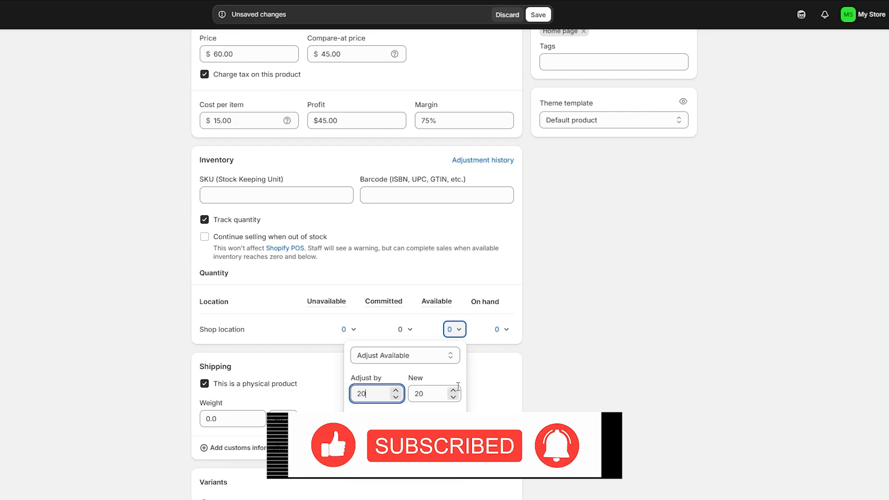
{"action": "left_click", "coordinate": [810, 321]}
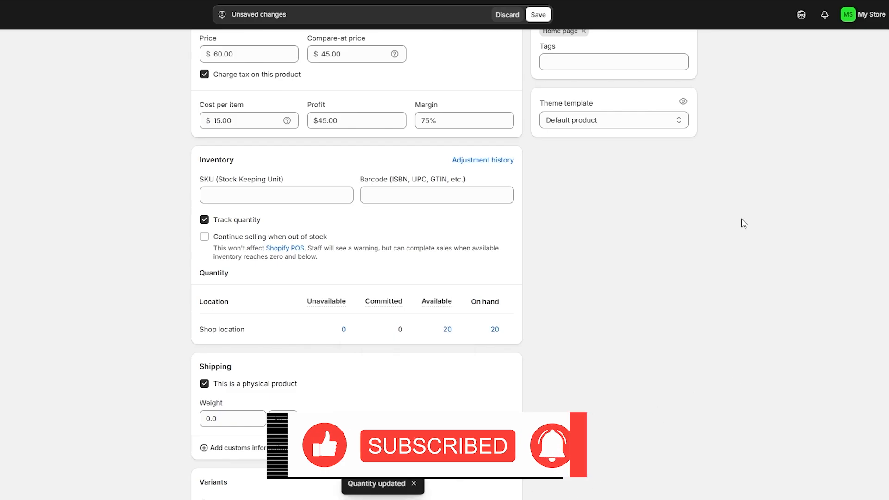
Save the White Sneakers product and view its status options, keeping Active.
{"action": "scroll", "coordinate": [607, 258], "scroll_direction": "up", "scroll_amount": 10}
{"action": "scroll", "coordinate": [598, 261], "scroll_direction": "down", "scroll_amount": 3}
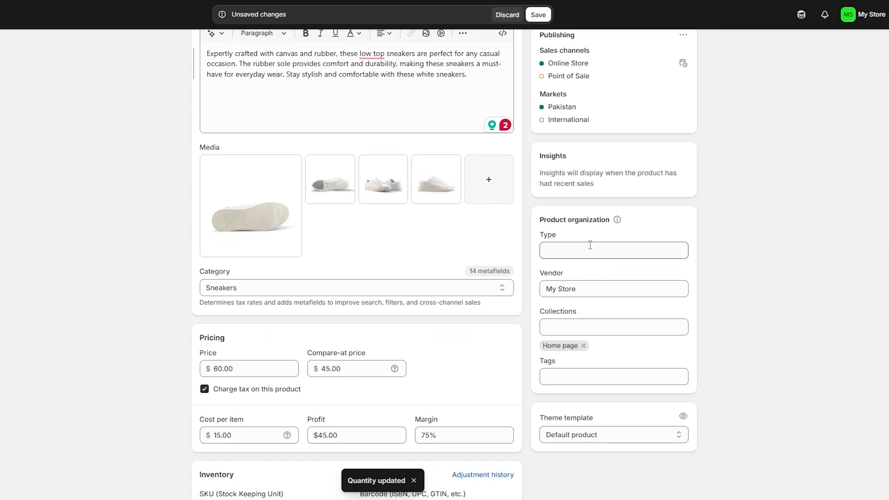
{"action": "left_click", "coordinate": [590, 248]}
{"action": "scroll", "coordinate": [560, 220], "scroll_direction": "up", "scroll_amount": 3}
{"action": "left_click", "coordinate": [538, 15]}
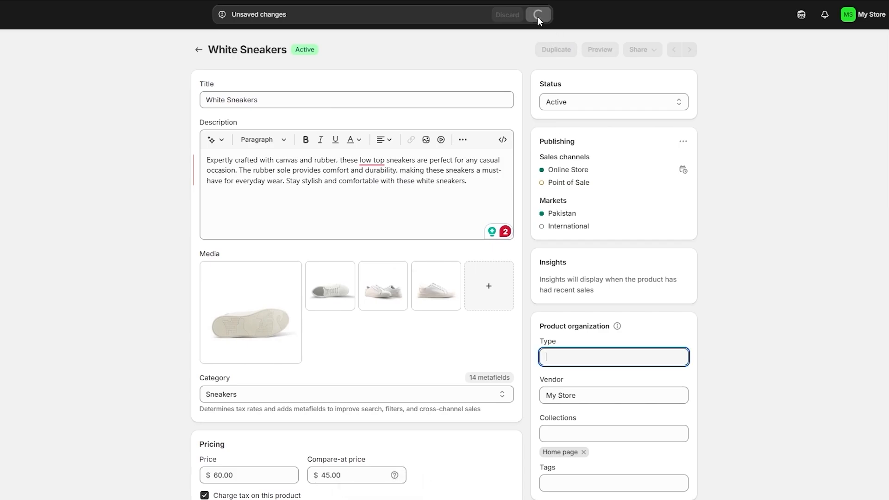
{"action": "left_click_drag", "start_coordinate": [551, 83], "coordinate": [561, 92]}
{"action": "left_click", "coordinate": [560, 96]}
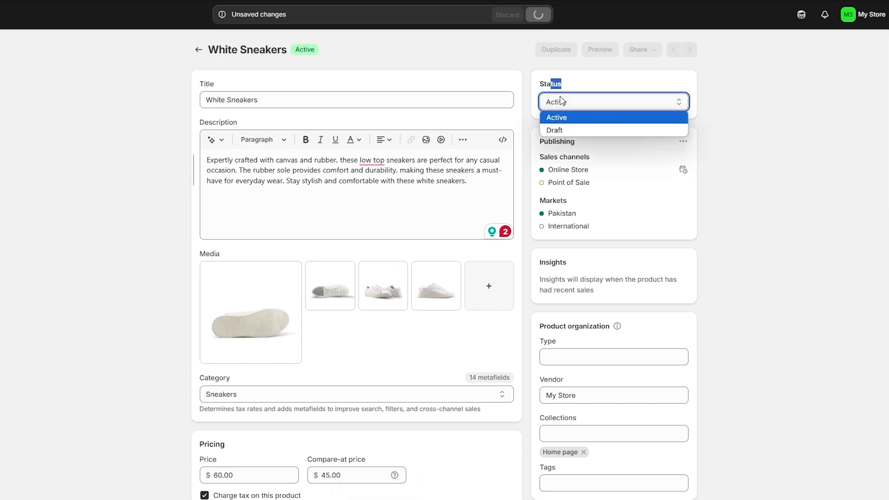
{"action": "left_click", "coordinate": [559, 97]}
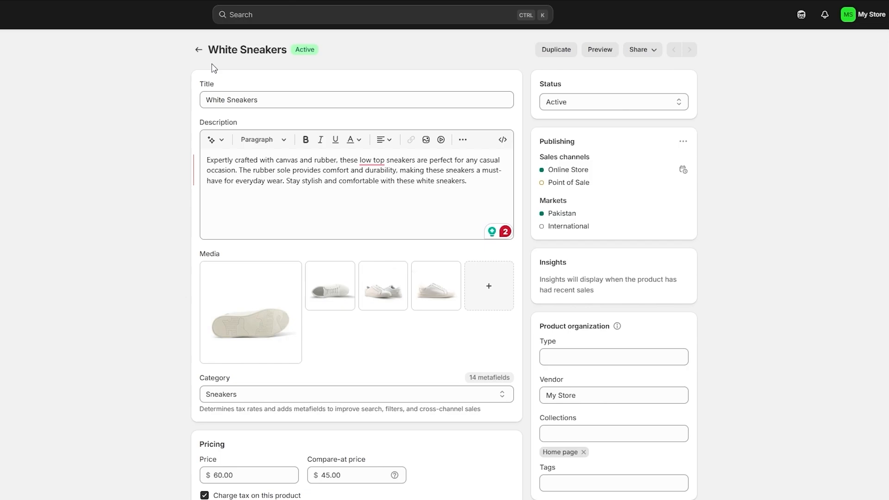
Reopen White Sneakers from the product list and reorder its media so the photo of the pair comes first, followed by the side view.
{"action": "left_click", "coordinate": [198, 51]}
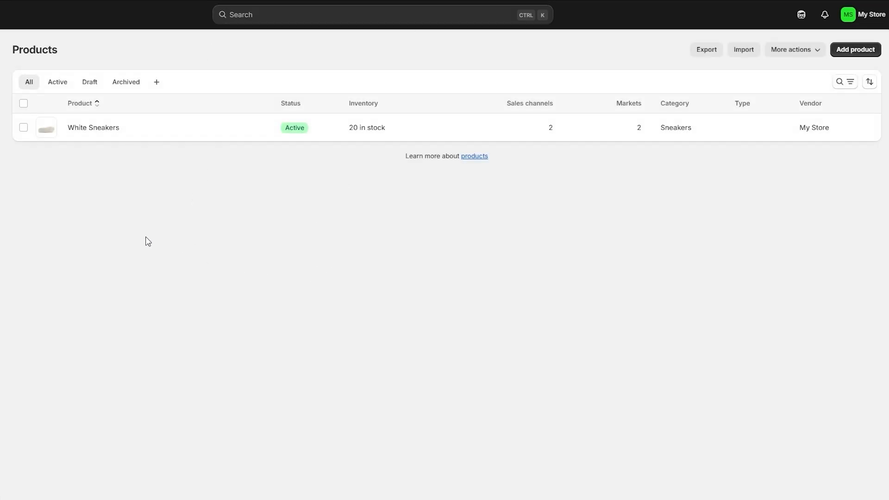
{"action": "left_click", "coordinate": [351, 121]}
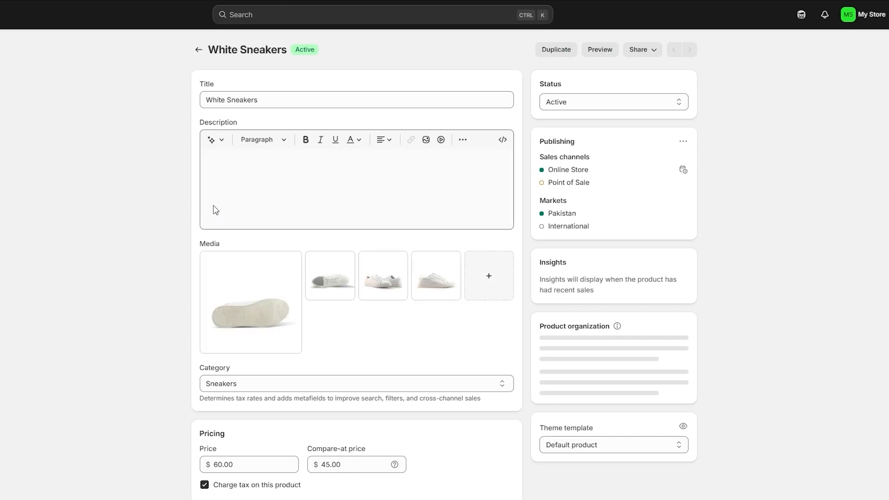
{"action": "left_click_drag", "start_coordinate": [423, 297], "coordinate": [222, 306]}
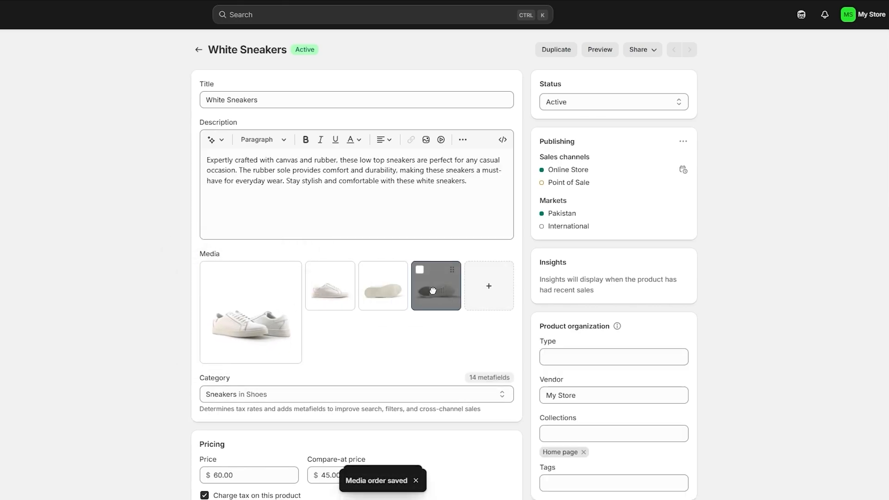
Return to the setup guide and examine the domain settings' options for connecting an existing domain and buying a new one.
{"action": "left_click", "coordinate": [199, 50]}
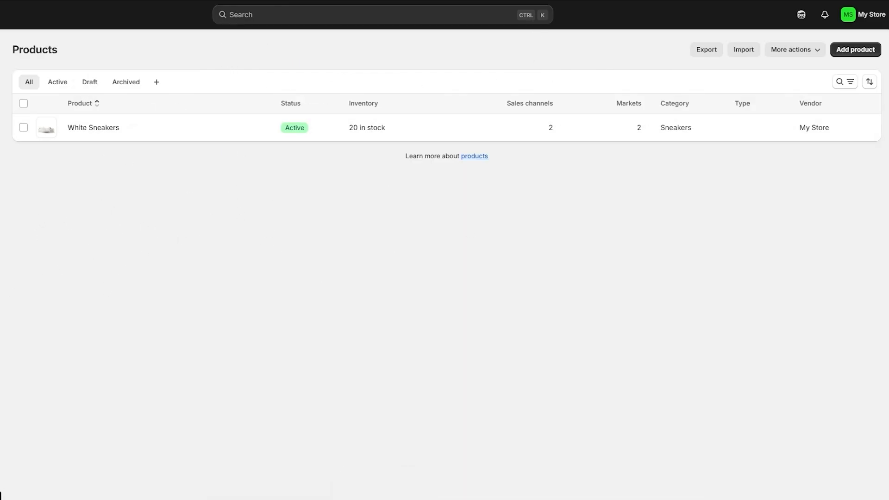
{"action": "left_click", "coordinate": [1, 59]}
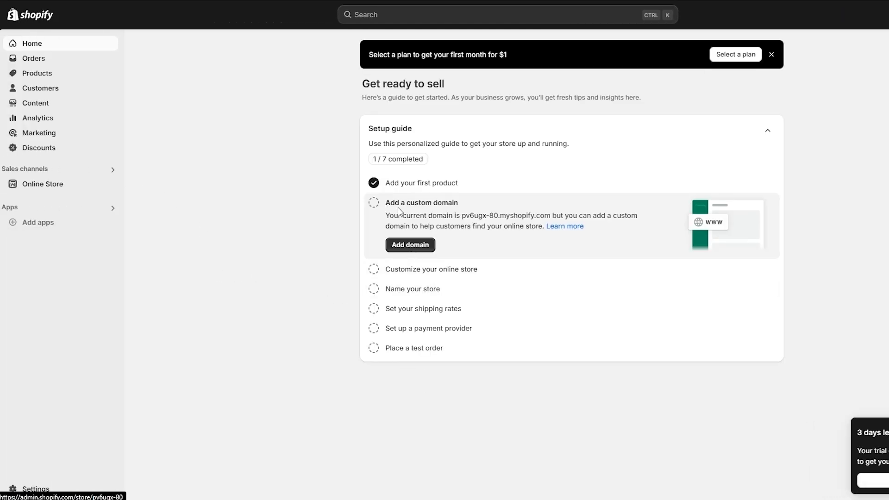
{"action": "left_click", "coordinate": [415, 250]}
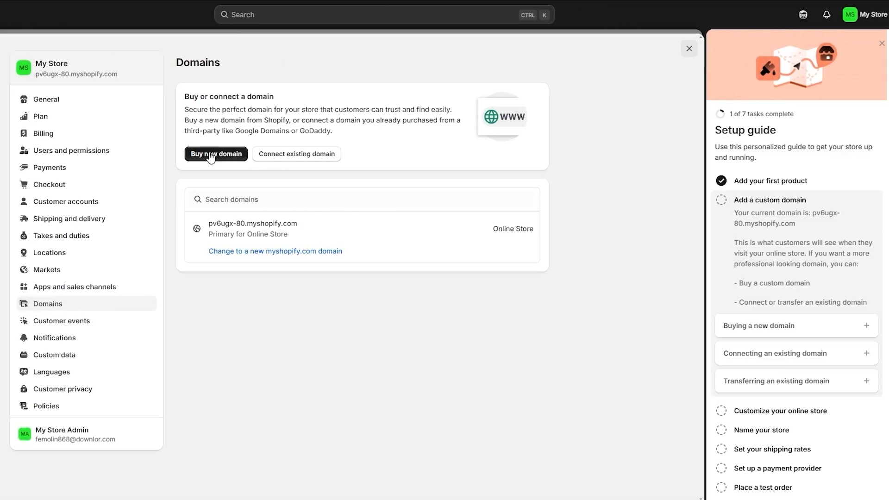
{"action": "left_click", "coordinate": [264, 155]}
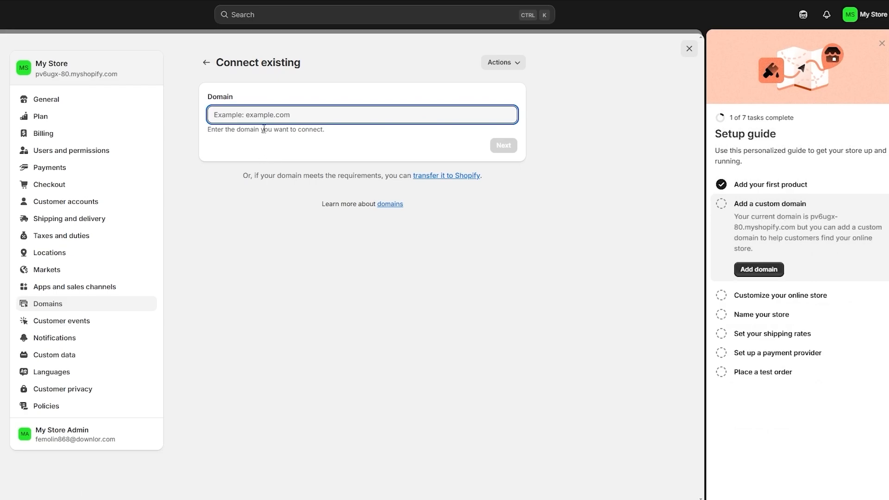
{"action": "left_click", "coordinate": [206, 63]}
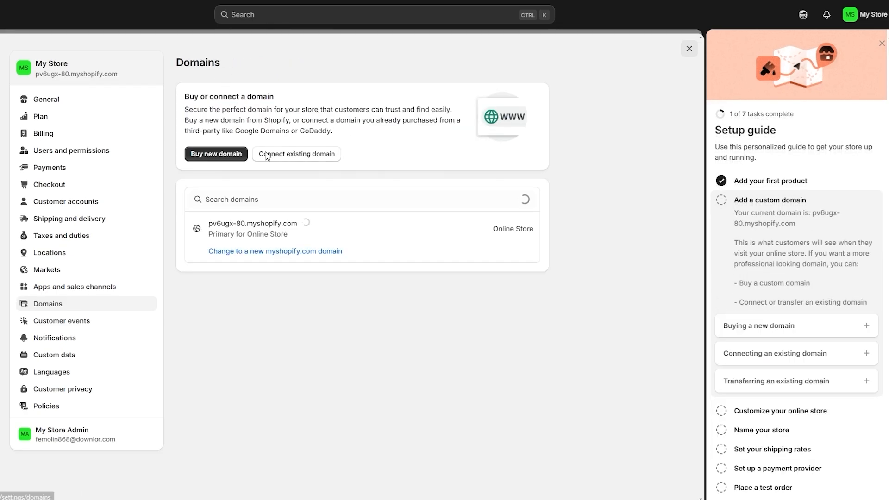
{"action": "left_click", "coordinate": [211, 157]}
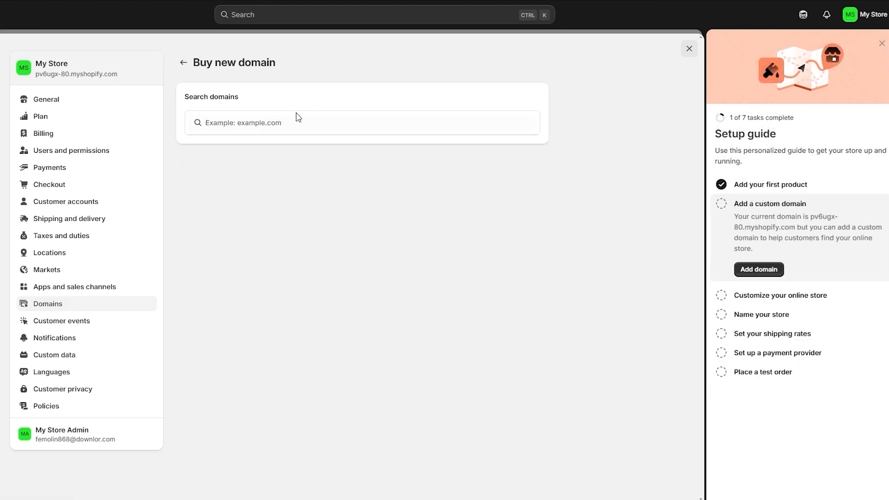
{"action": "left_click", "coordinate": [184, 63]}
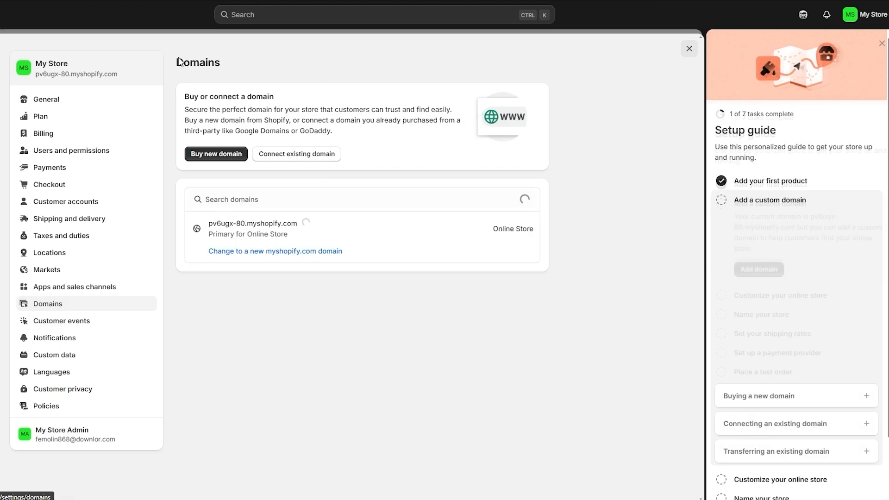
{"action": "left_click", "coordinate": [689, 48]}
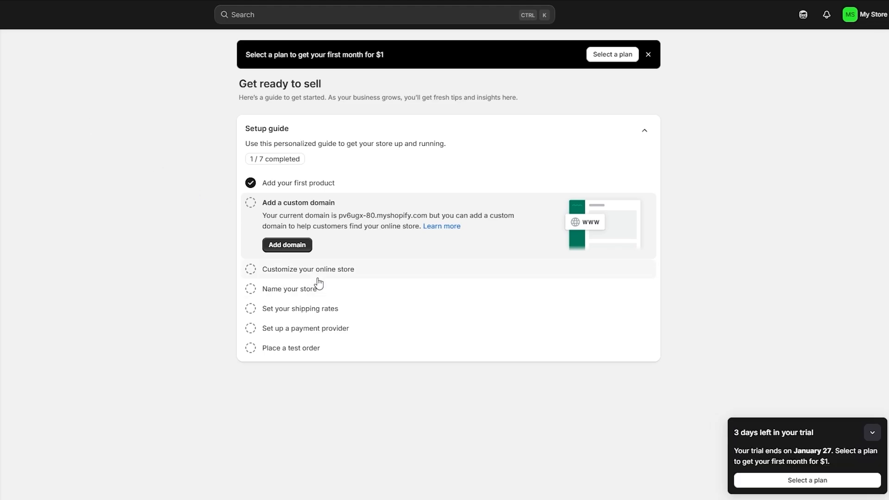
Name the store Racc's from the setup guide, save the profile and return to the guide.
{"action": "left_click", "coordinate": [319, 277]}
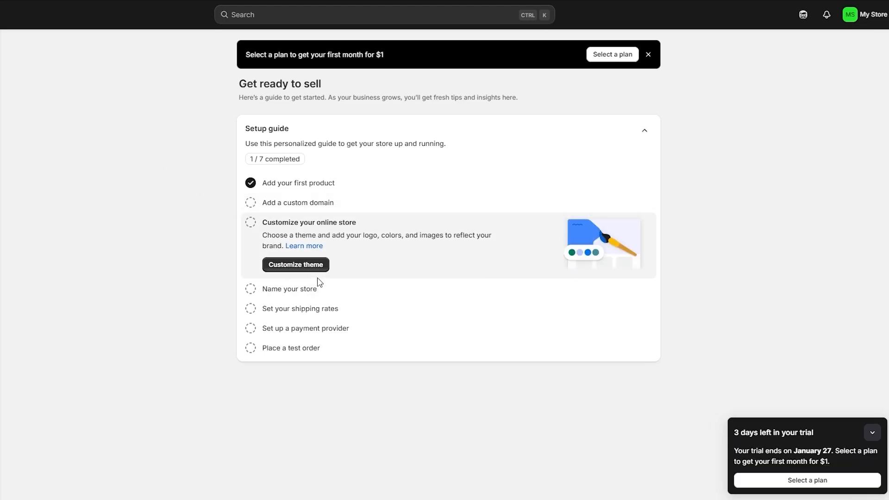
{"action": "left_click", "coordinate": [298, 294]}
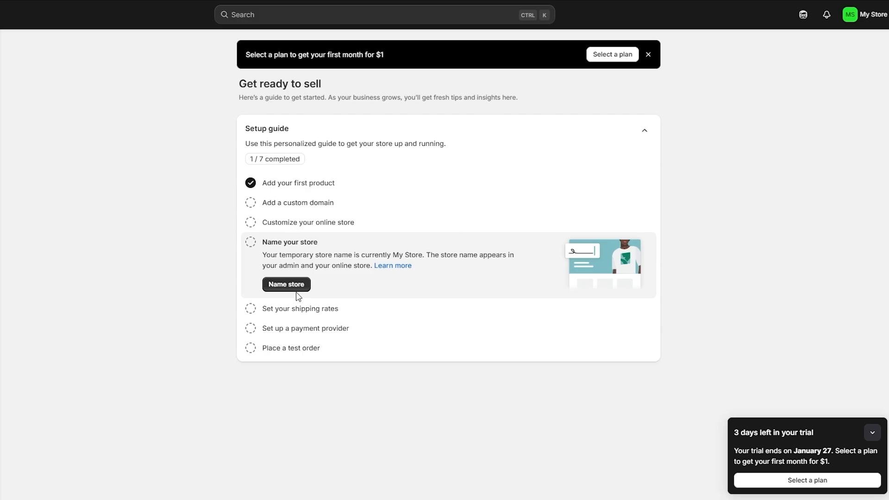
{"action": "left_click", "coordinate": [304, 288]}
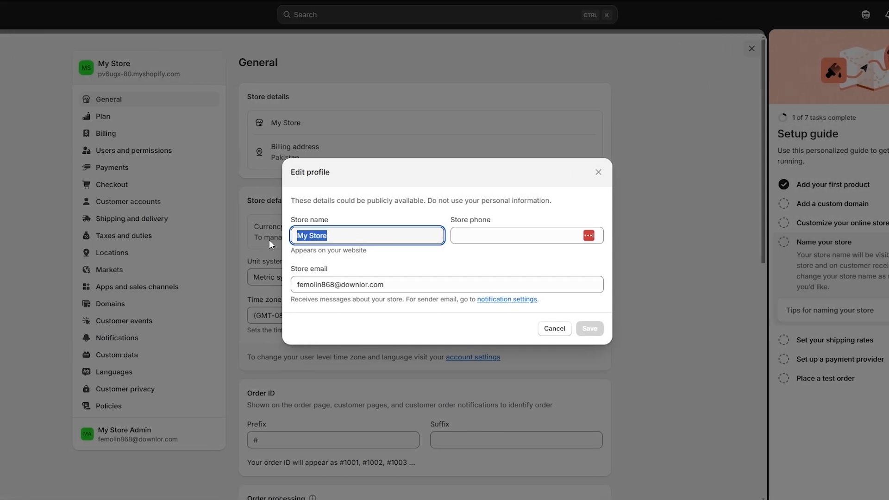
{"action": "type", "text": "Racc's"}
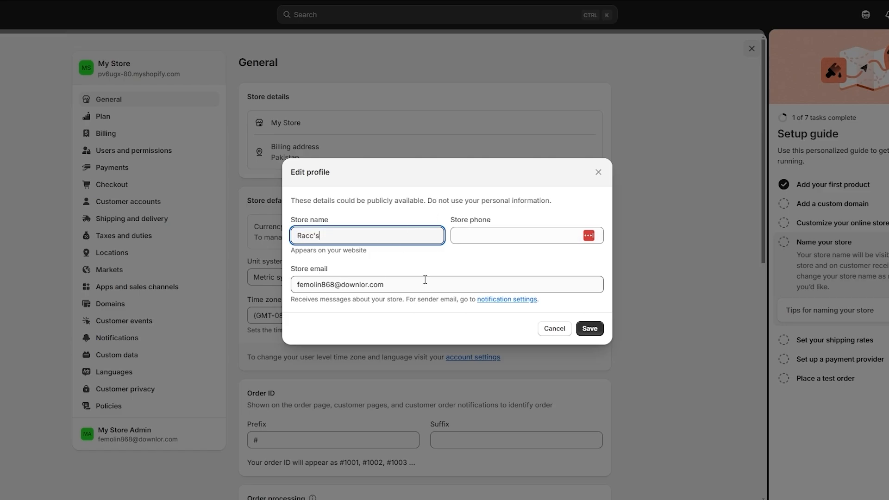
{"action": "left_click", "coordinate": [601, 333]}
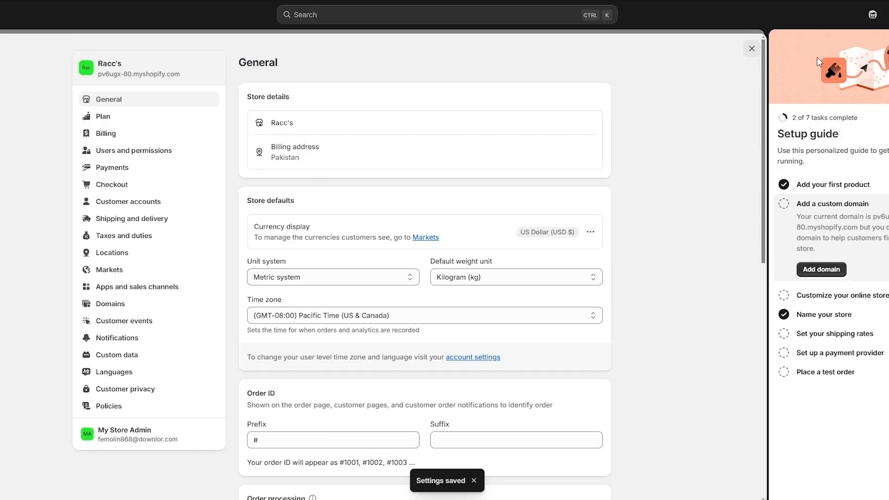
{"action": "left_click", "coordinate": [751, 48]}
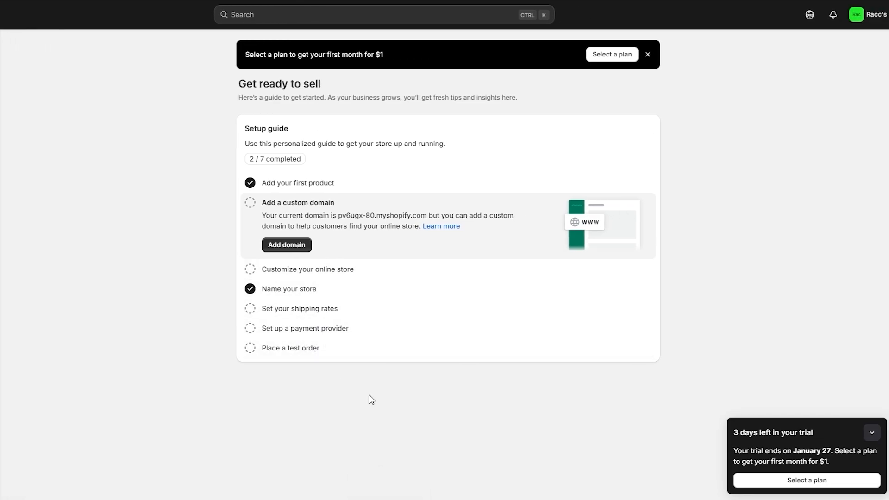
Open the store's themes from the setup guide's online store customization task and dismiss the guide beside them.
{"action": "left_click", "coordinate": [286, 245]}
{"action": "left_click", "coordinate": [688, 48]}
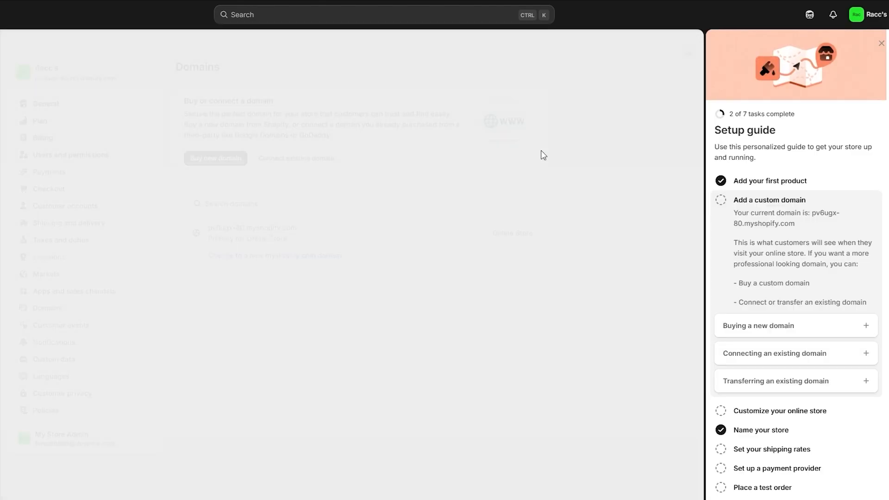
{"action": "left_click", "coordinate": [259, 268]}
{"action": "left_click", "coordinate": [276, 272]}
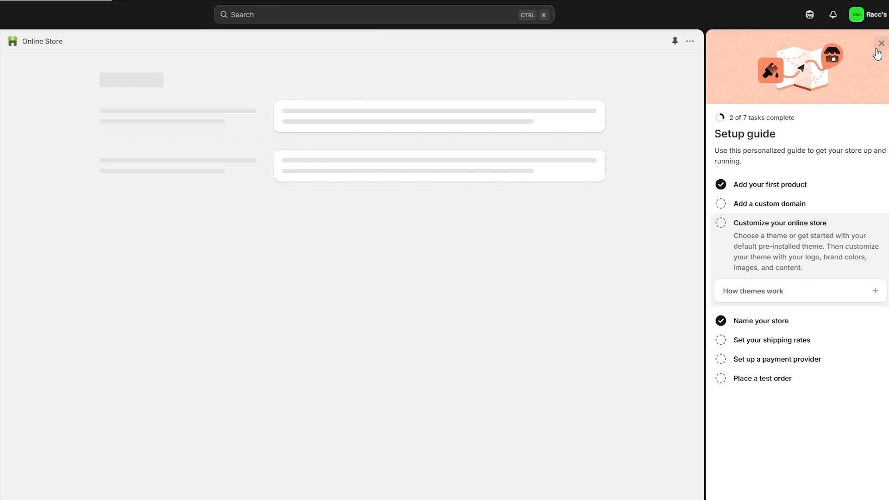
{"action": "left_click", "coordinate": [881, 43]}
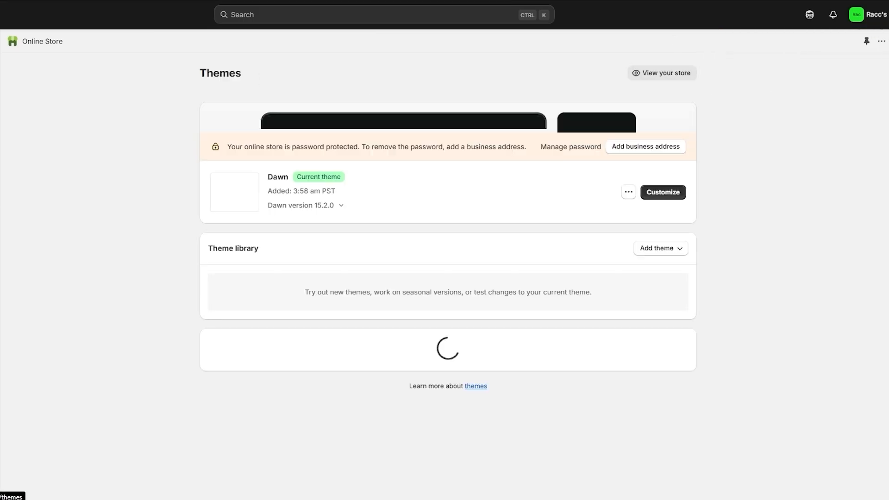
Look through the popular free themes and return to the current theme.
{"action": "scroll", "coordinate": [630, 307], "scroll_direction": "down", "scroll_amount": 5}
{"action": "scroll", "coordinate": [468, 316], "scroll_direction": "down", "scroll_amount": 4}
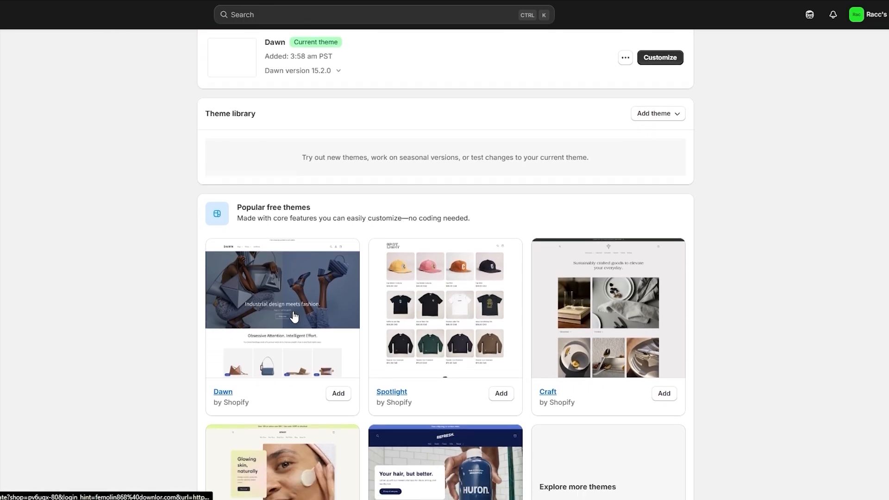
{"action": "scroll", "coordinate": [422, 342], "scroll_direction": "up", "scroll_amount": 1}
{"action": "scroll", "coordinate": [413, 350], "scroll_direction": "down", "scroll_amount": 1}
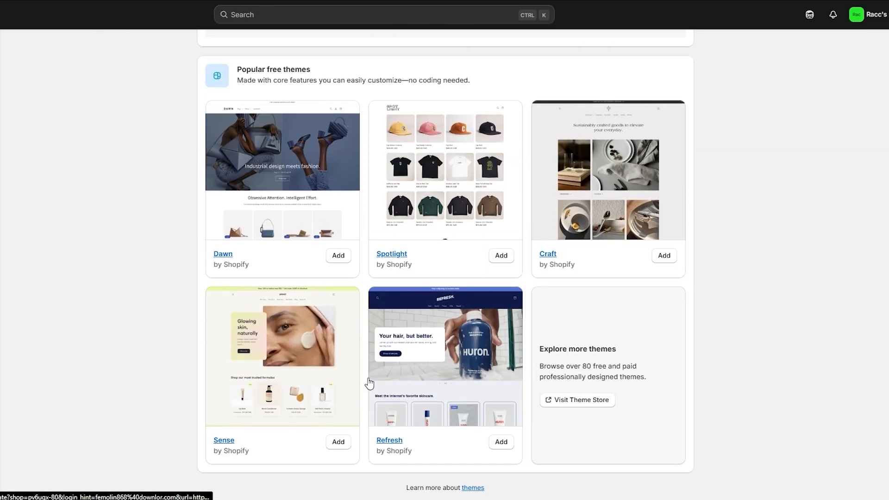
{"action": "scroll", "coordinate": [366, 372], "scroll_direction": "up", "scroll_amount": 8}
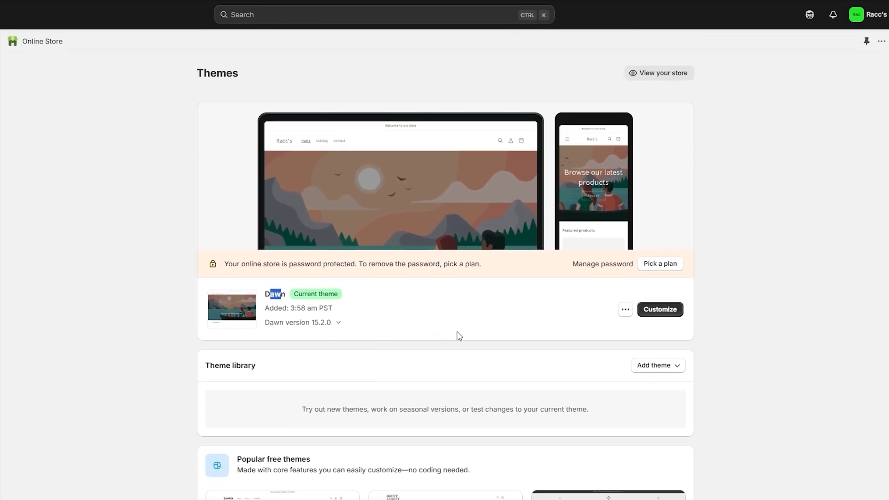
Open the current Dawn theme for customization and look over its home page preview.
{"action": "left_click", "coordinate": [660, 314]}
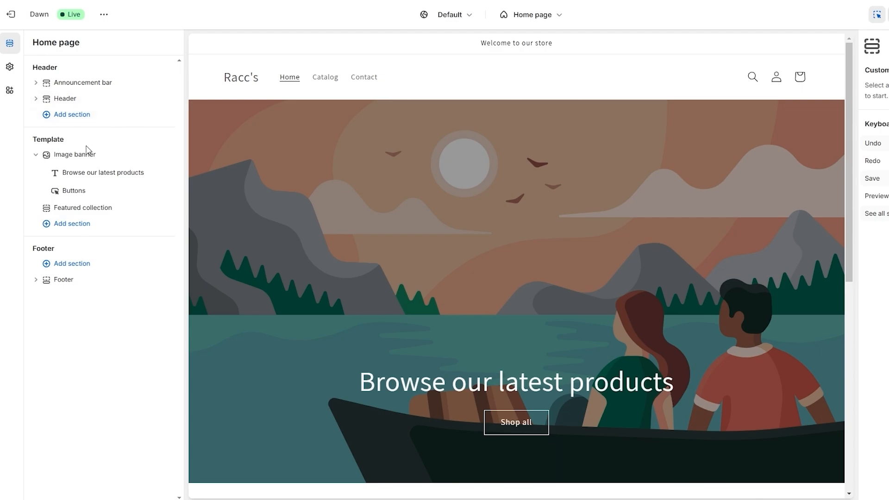
{"action": "scroll", "coordinate": [716, 308], "scroll_direction": "down", "scroll_amount": 3}
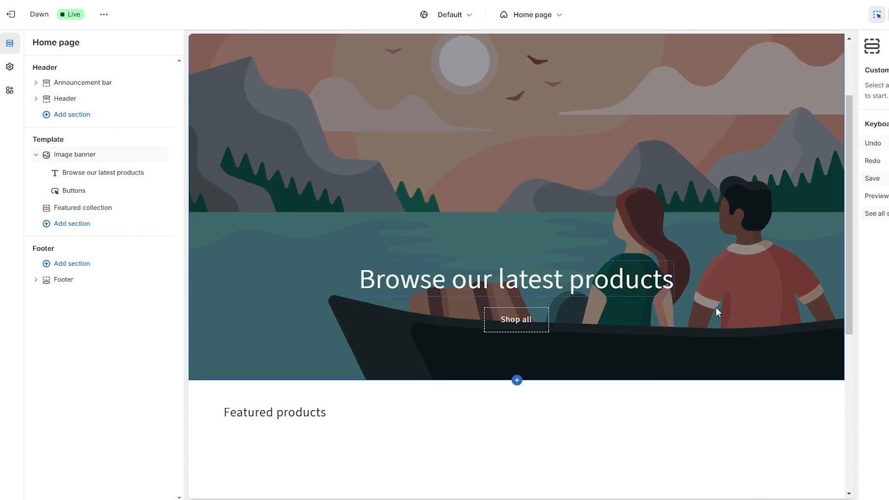
{"action": "scroll", "coordinate": [716, 307], "scroll_direction": "up", "scroll_amount": 3}
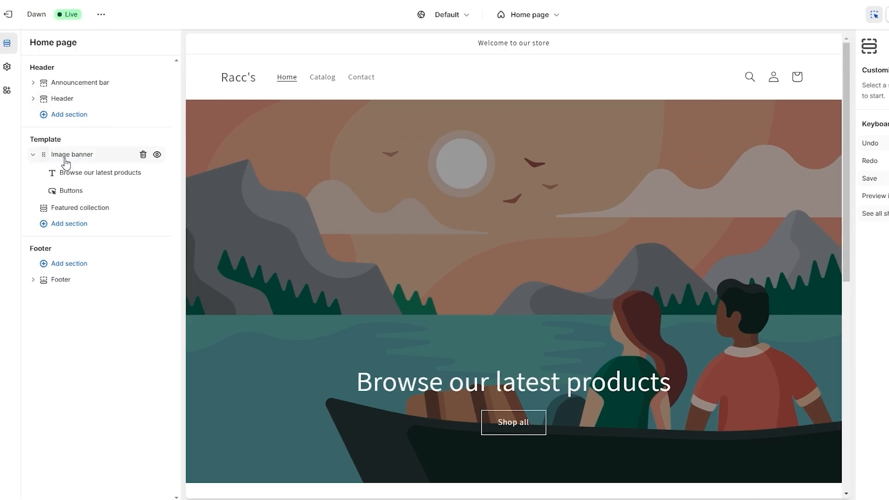
Select the home page's image banner section and set its banner height to Medium.
{"action": "left_click", "coordinate": [67, 160]}
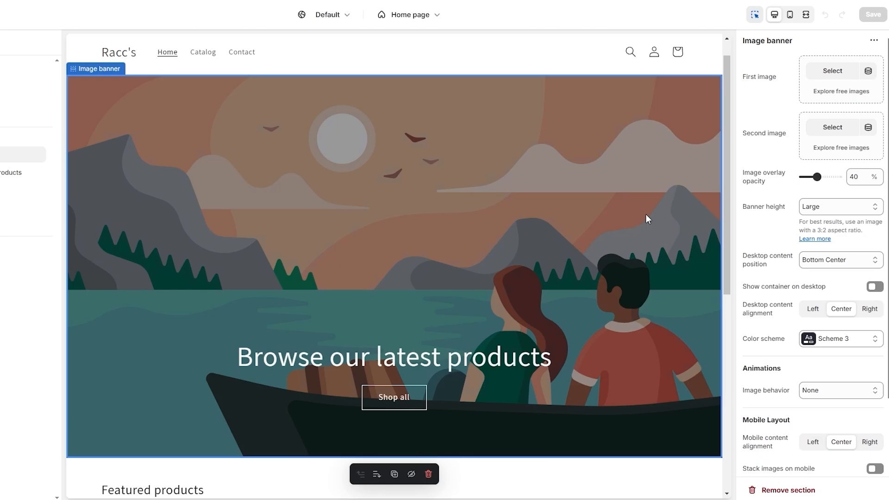
{"action": "scroll", "coordinate": [831, 200], "scroll_direction": "down", "scroll_amount": 2}
{"action": "scroll", "coordinate": [828, 205], "scroll_direction": "up", "scroll_amount": 2}
{"action": "left_click", "coordinate": [805, 207]}
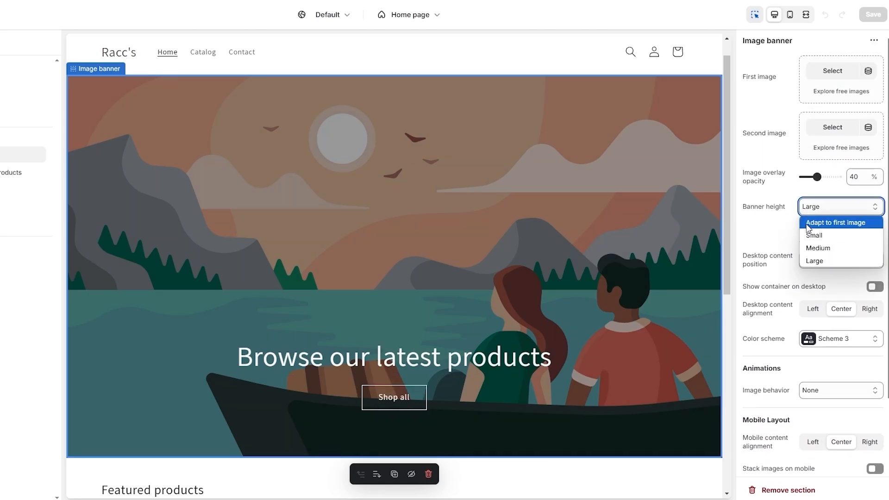
{"action": "left_click", "coordinate": [818, 247]}
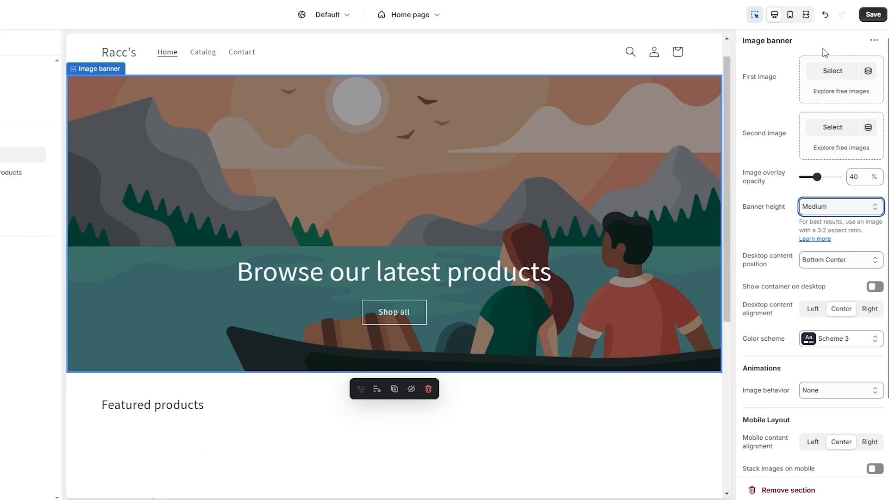
Search the free images for Shoes and use the close-up of red, white and black high-top sneakers as the banner's first image.
{"action": "left_click", "coordinate": [828, 74]}
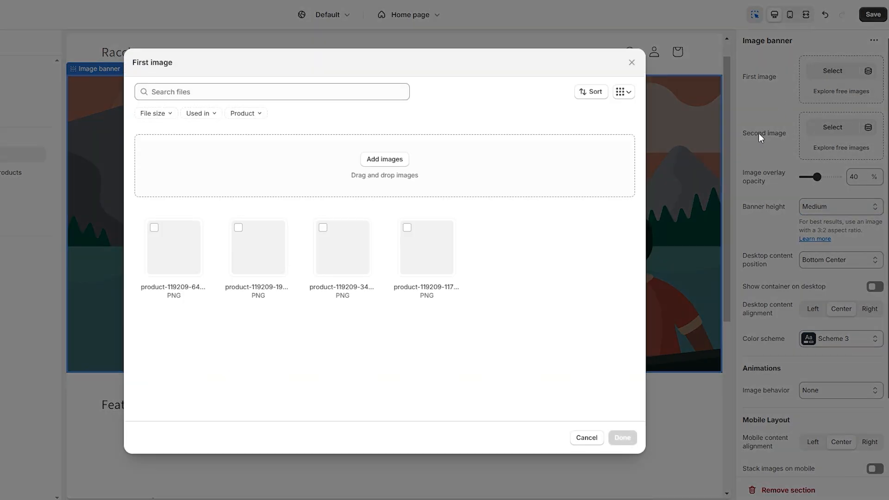
{"action": "left_click", "coordinate": [632, 62]}
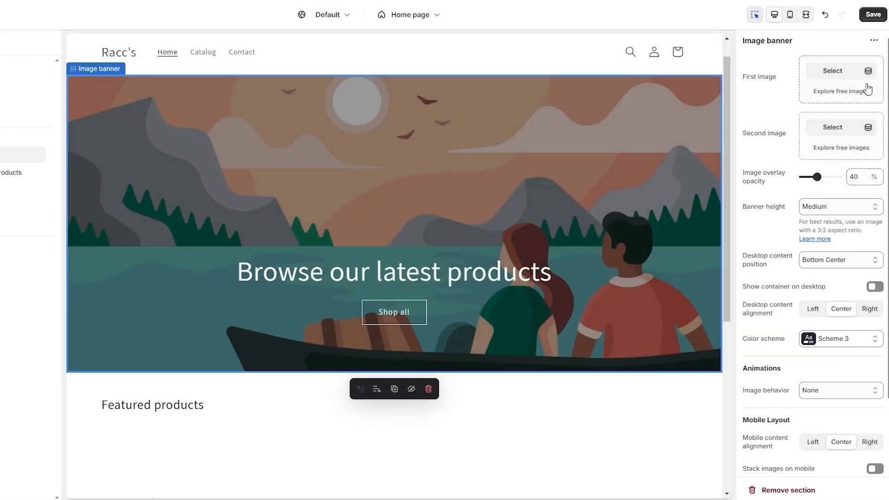
{"action": "left_click", "coordinate": [829, 92]}
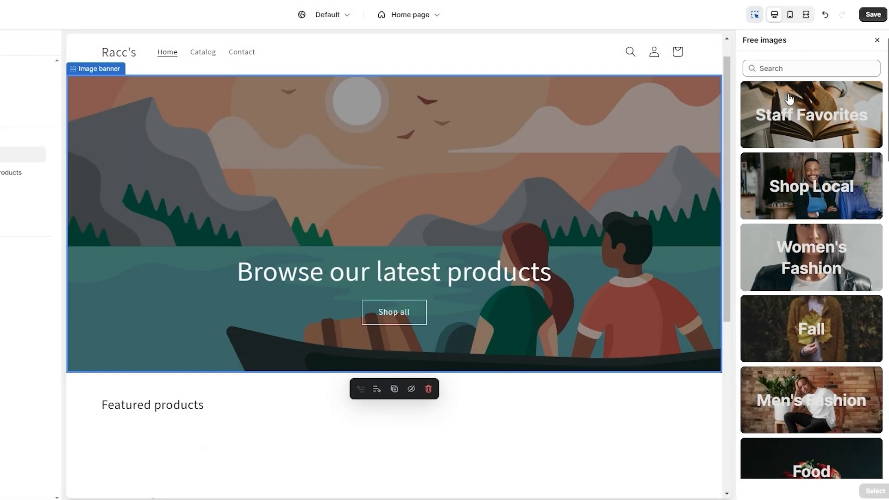
{"action": "left_click", "coordinate": [791, 64]}
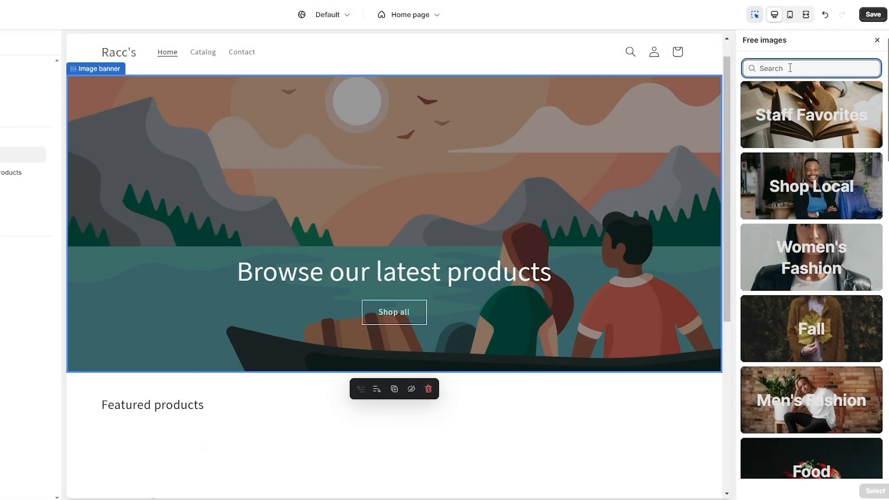
{"action": "type", "text": "Shoes"}
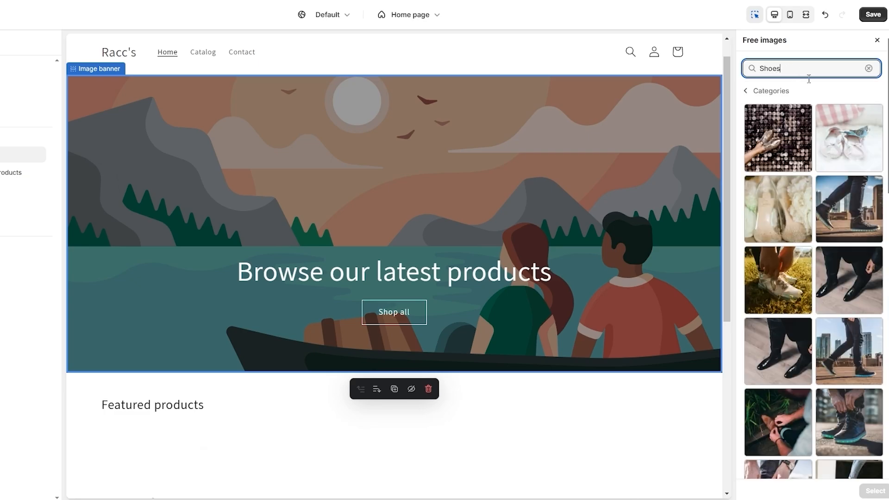
{"action": "scroll", "coordinate": [854, 234], "scroll_direction": "down", "scroll_amount": 5}
{"action": "scroll", "coordinate": [854, 234], "scroll_direction": "down", "scroll_amount": 6}
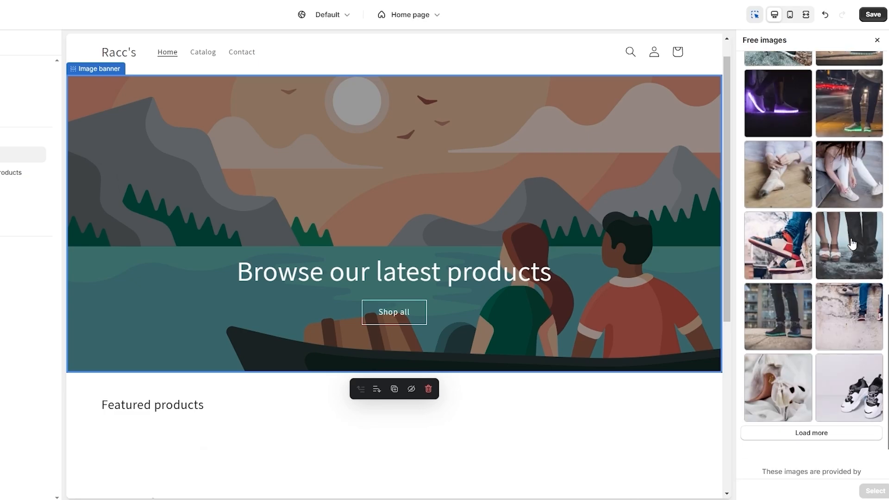
{"action": "left_click", "coordinate": [786, 263]}
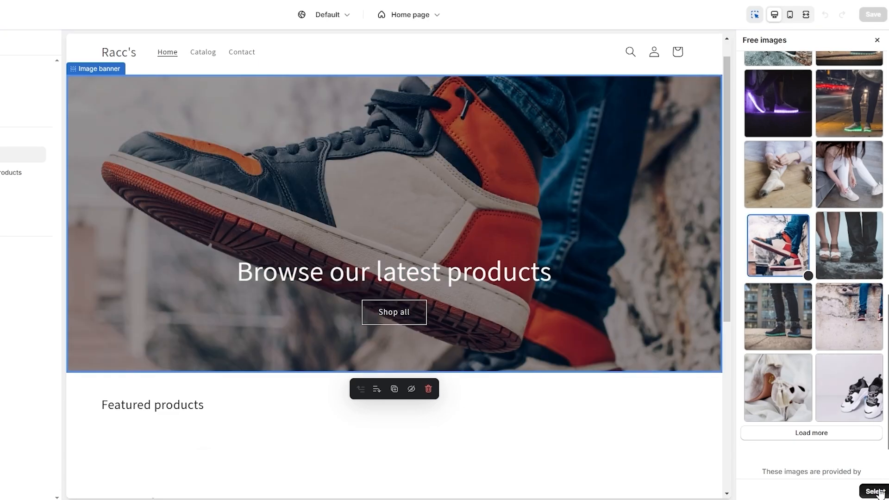
{"action": "left_click", "coordinate": [875, 491]}
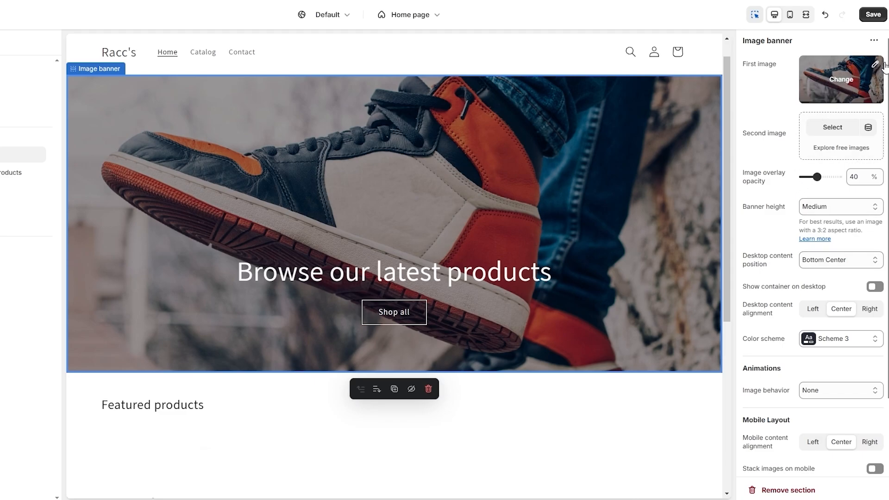
Look over the banner image's information and editing options, return to the theme customization and check the home page preview.
{"action": "left_click", "coordinate": [875, 65]}
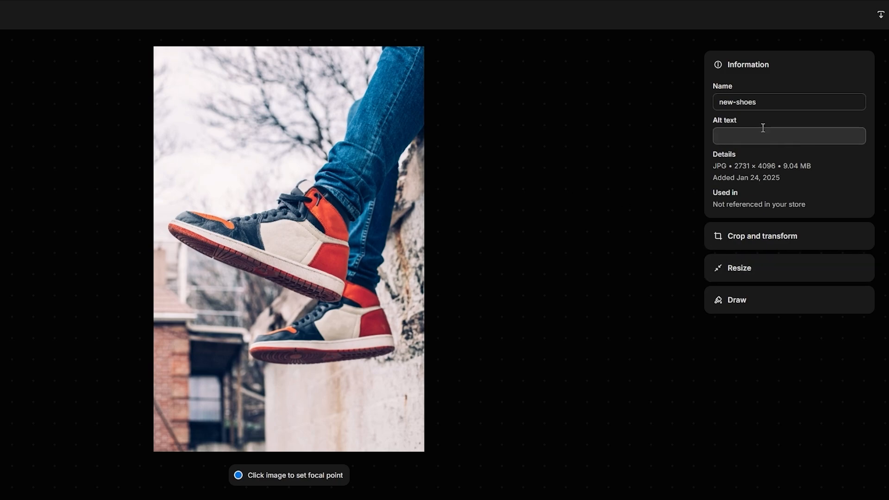
{"action": "left_click_drag", "start_coordinate": [757, 102], "coordinate": [730, 101]}
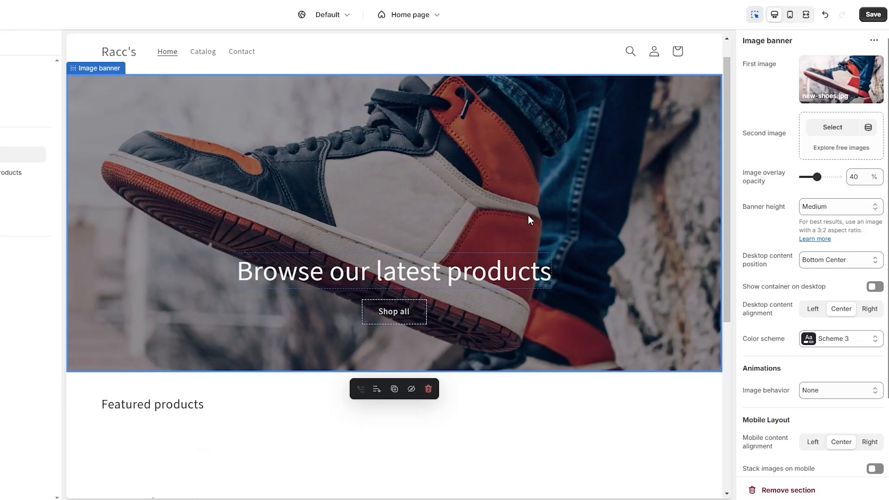
{"action": "scroll", "coordinate": [528, 215], "scroll_direction": "down", "scroll_amount": 5}
{"action": "scroll", "coordinate": [610, 187], "scroll_direction": "up", "scroll_amount": 5}
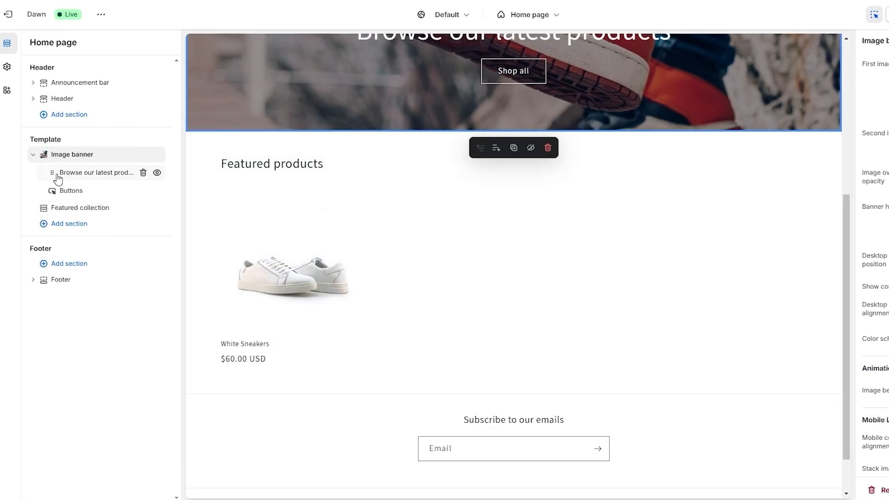
Look over the image banner's heading and Buttons blocks and their settings.
{"action": "left_click", "coordinate": [72, 176]}
{"action": "left_click", "coordinate": [72, 191]}
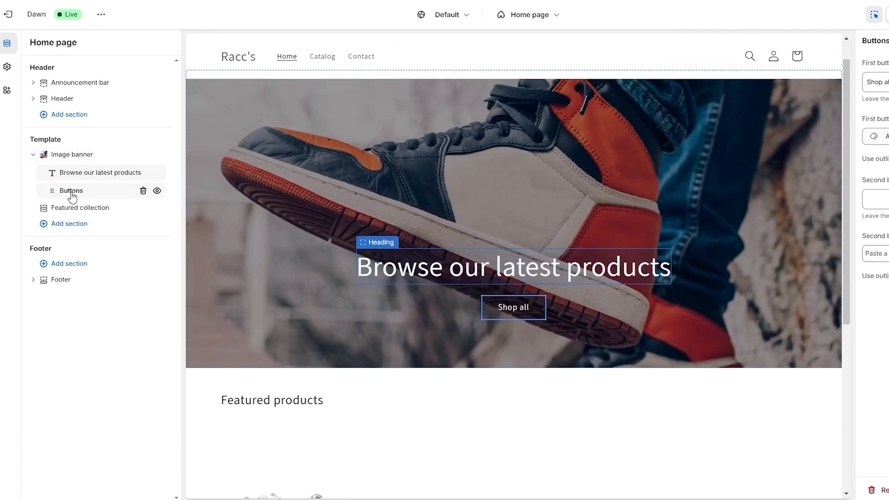
{"action": "left_click", "coordinate": [73, 183]}
{"action": "left_click", "coordinate": [72, 184]}
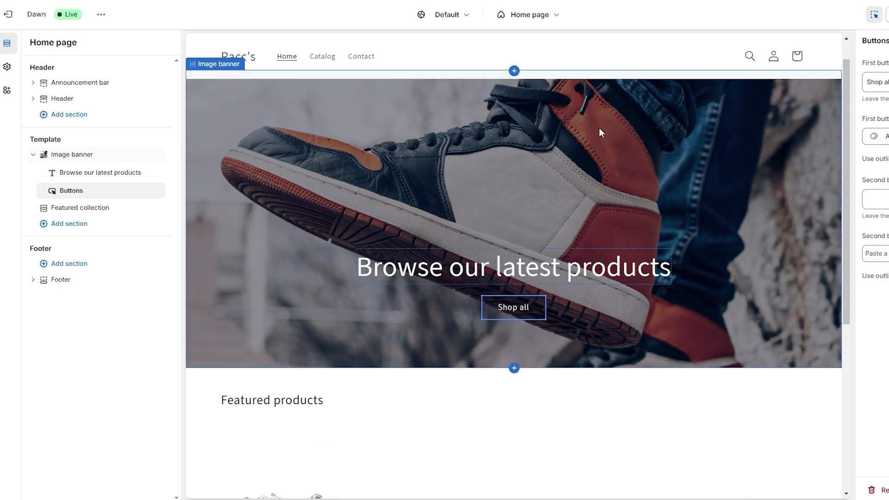
{"action": "scroll", "coordinate": [541, 307], "scroll_direction": "down", "scroll_amount": 1}
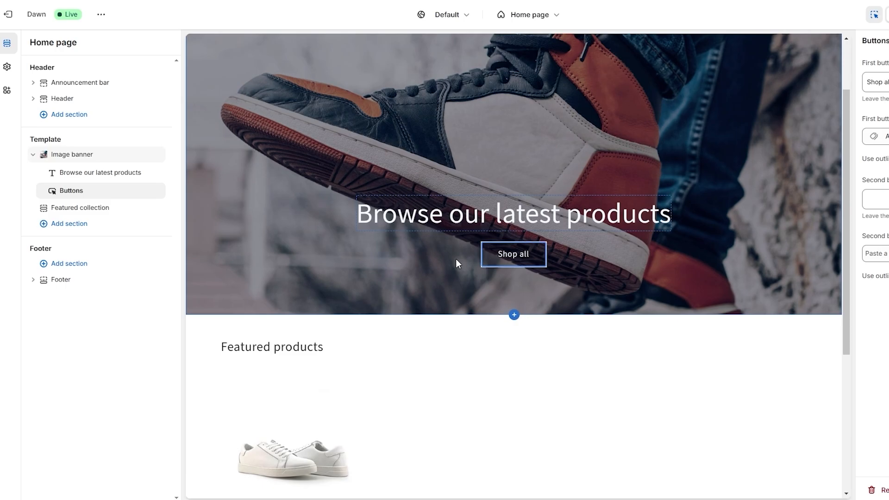
{"action": "left_click", "coordinate": [127, 185]}
{"action": "scroll", "coordinate": [278, 227], "scroll_direction": "down", "scroll_amount": 1}
Examine the Featured collection section's settings, including its collection, product card, mobile layout and padding options.
{"action": "left_click", "coordinate": [68, 212]}
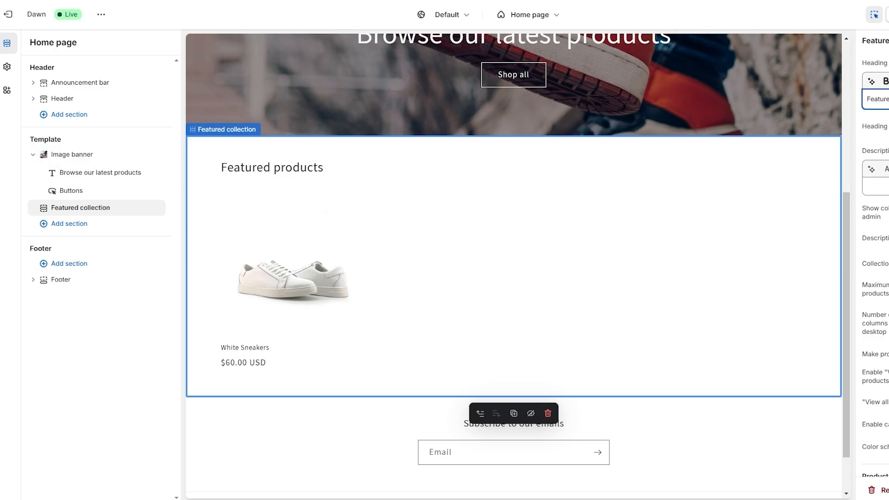
{"action": "scroll", "coordinate": [876, 287], "scroll_direction": "down", "scroll_amount": 6}
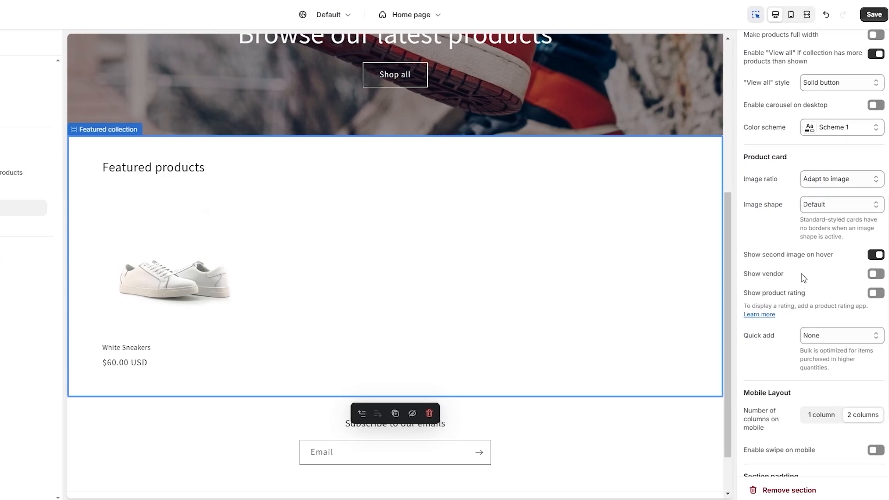
{"action": "scroll", "coordinate": [803, 277], "scroll_direction": "up", "scroll_amount": 7}
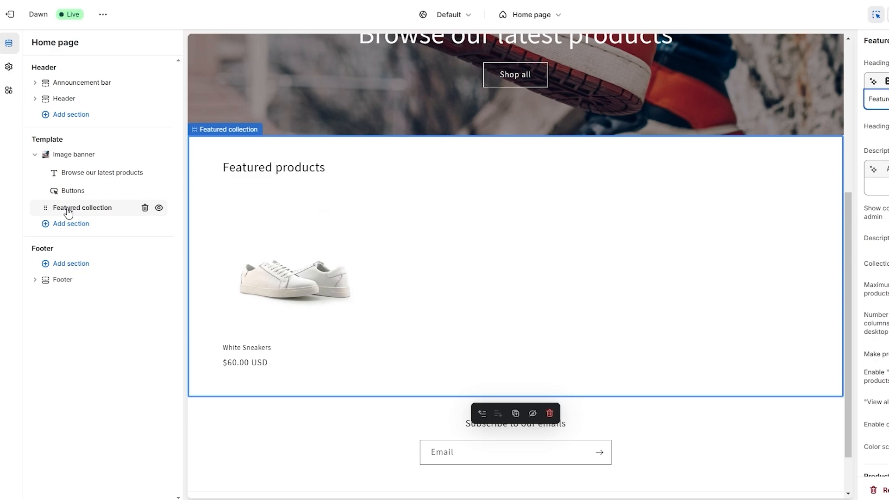
{"action": "scroll", "coordinate": [876, 259], "scroll_direction": "down", "scroll_amount": 3}
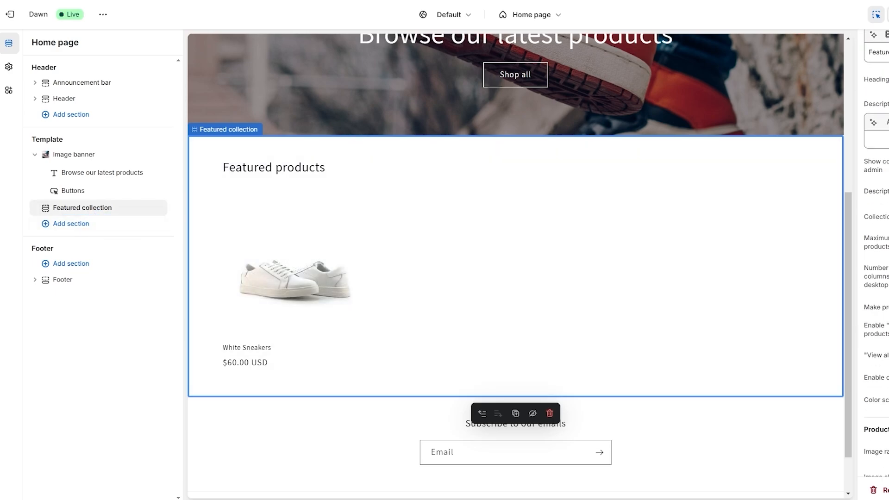
{"action": "scroll", "coordinate": [834, 354], "scroll_direction": "down", "scroll_amount": 4}
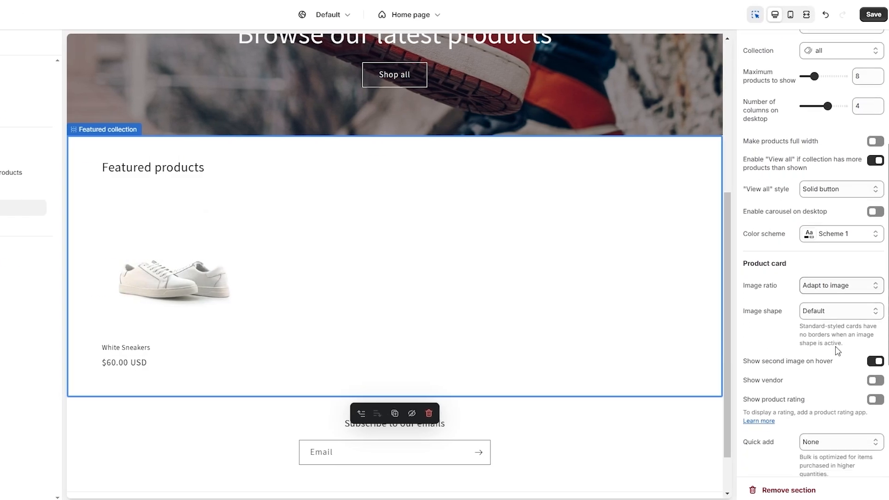
{"action": "scroll", "coordinate": [834, 355], "scroll_direction": "down", "scroll_amount": 3}
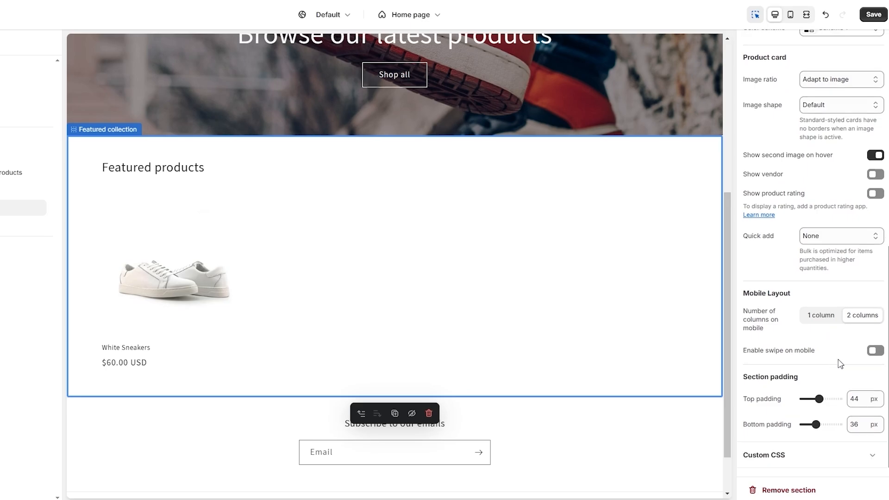
{"action": "scroll", "coordinate": [841, 362], "scroll_direction": "up", "scroll_amount": 8}
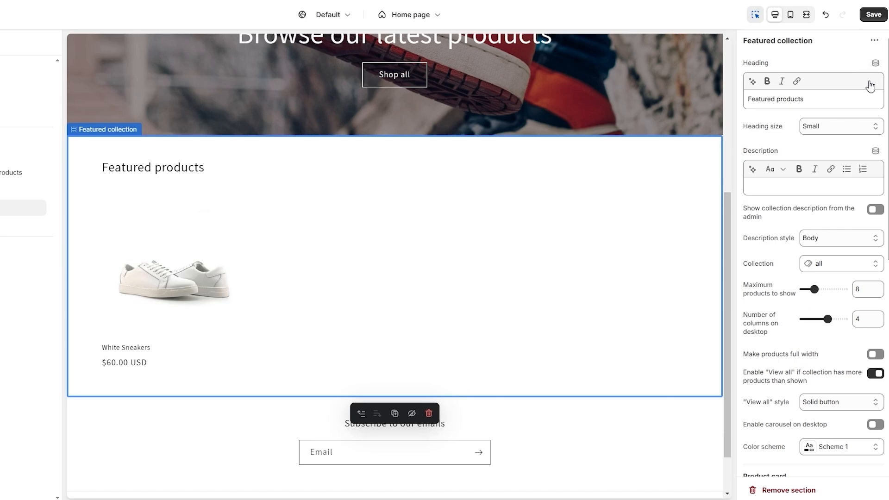
{"action": "scroll", "coordinate": [850, 319], "scroll_direction": "down", "scroll_amount": 2}
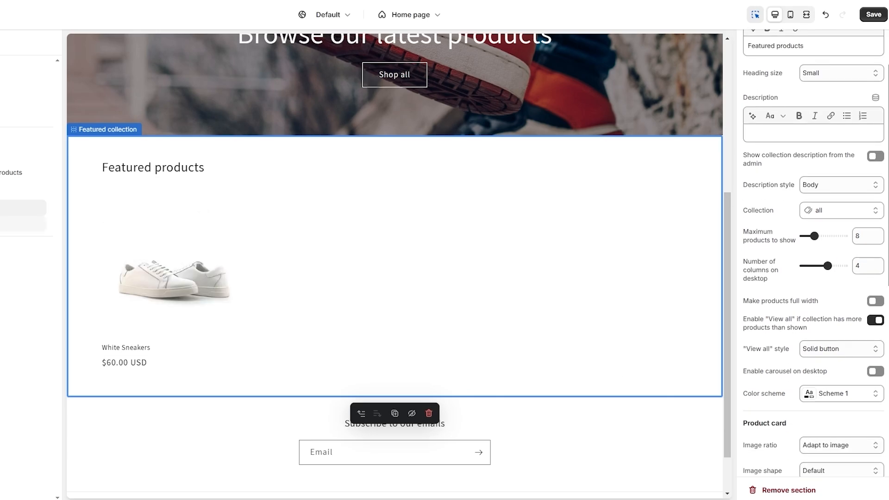
Add a Collapsible content section below the featured collection and set its heading to FAQs.
{"action": "left_click", "coordinate": [23, 224]}
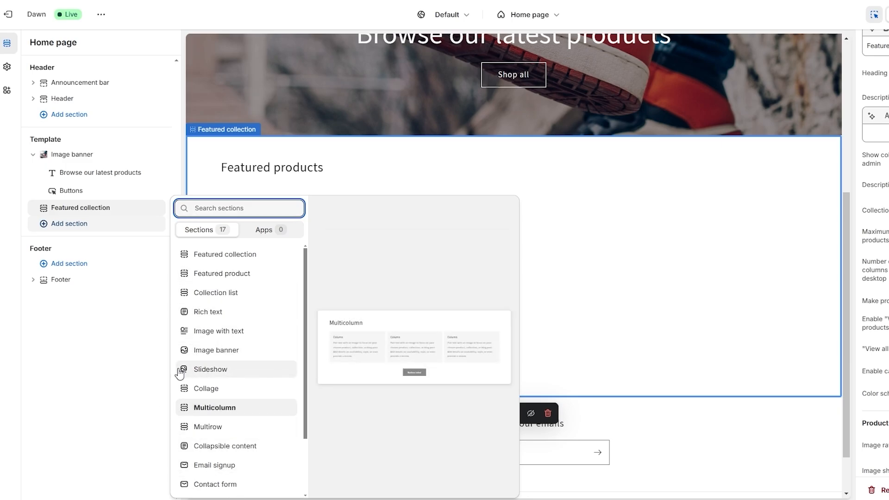
{"action": "left_click", "coordinate": [99, 410]}
{"action": "left_click", "coordinate": [809, 411]}
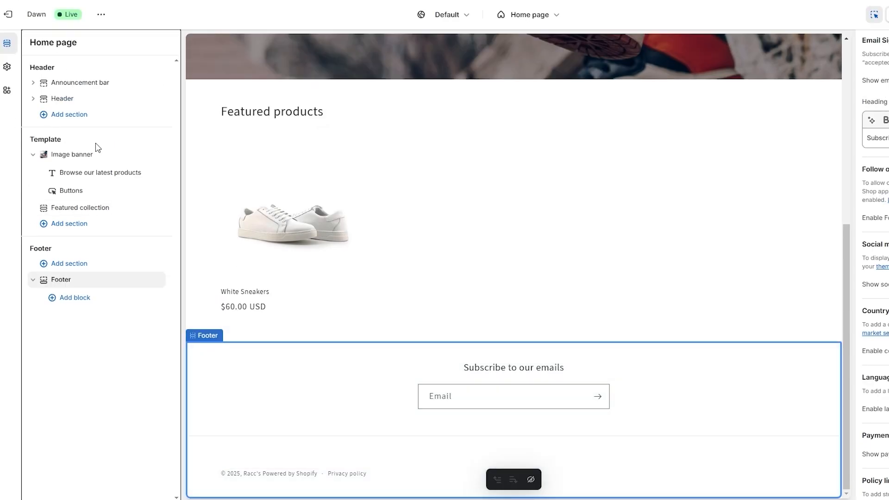
{"action": "left_click", "coordinate": [89, 226]}
{"action": "scroll", "coordinate": [251, 398], "scroll_direction": "down", "scroll_amount": 2}
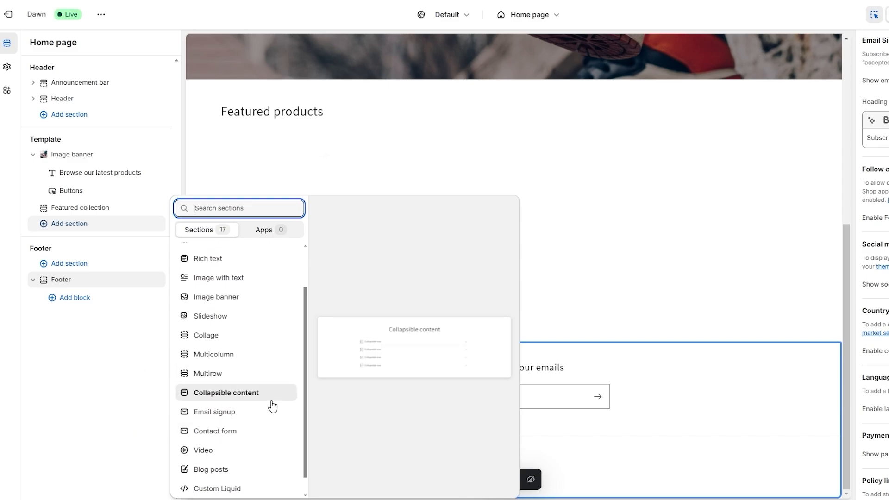
{"action": "left_click", "coordinate": [212, 394]}
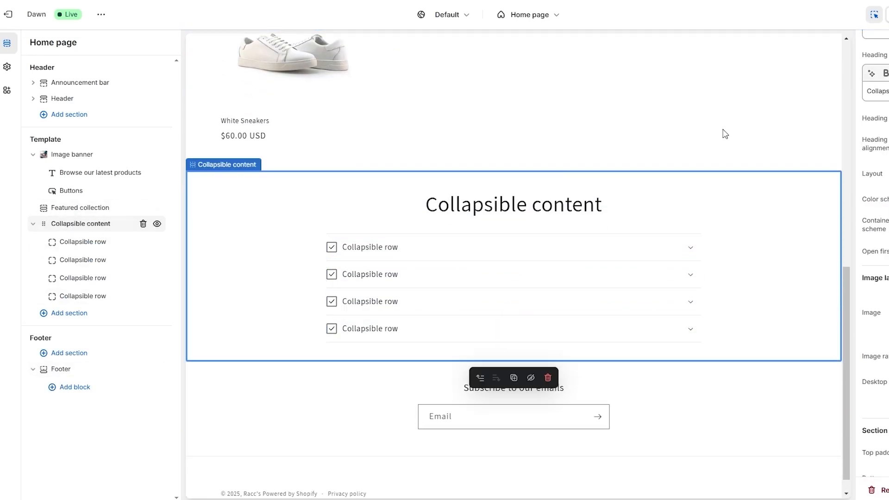
{"action": "left_click_drag", "start_coordinate": [888, 92], "coordinate": [865, 106]}
{"action": "type", "text": "FAQs"}
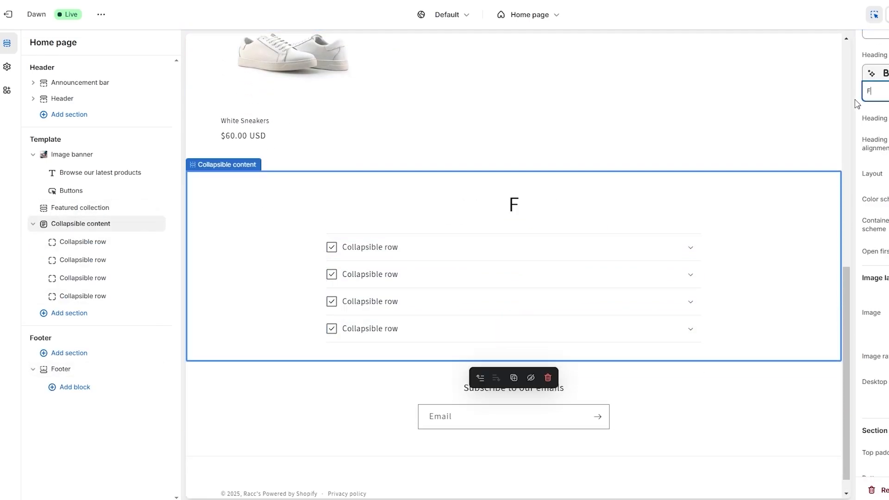
Set the heading of the first collapsible row under FAQs to Questions.
{"action": "left_click", "coordinate": [70, 248]}
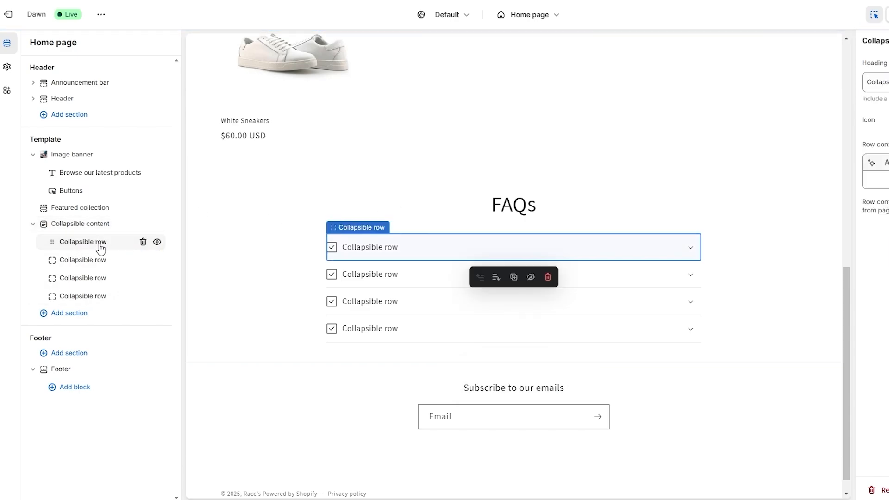
{"action": "left_click_drag", "start_coordinate": [805, 83], "coordinate": [730, 87]}
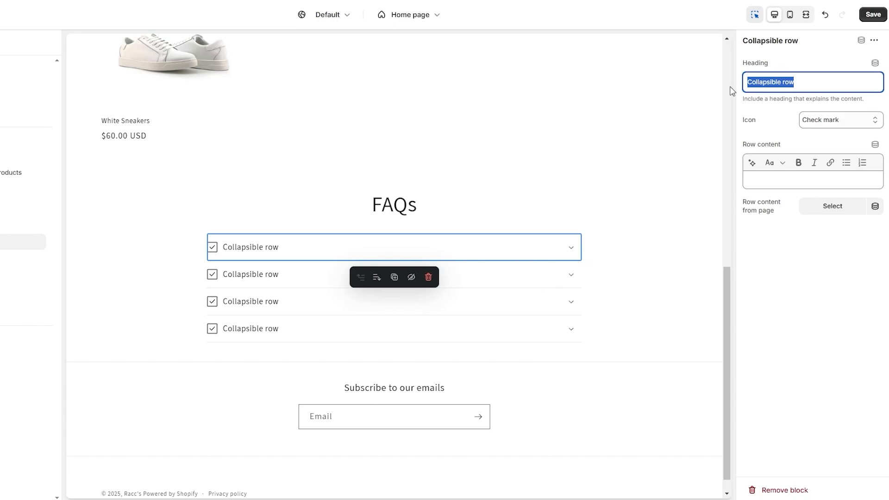
{"action": "type", "text": "Que"}
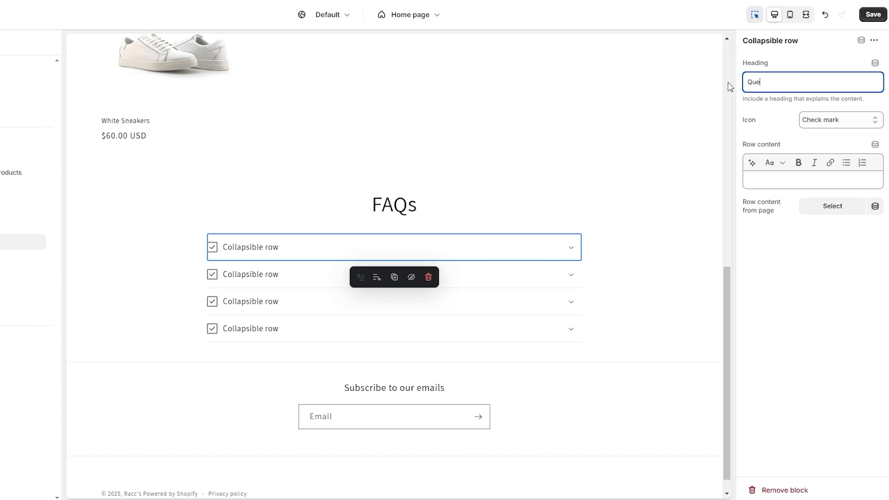
{"action": "type", "text": "stions"}
Try the Apple, Chat bubble and Eye icons on the Questions row.
{"action": "left_click", "coordinate": [823, 120]}
{"action": "left_click", "coordinate": [887, 327]}
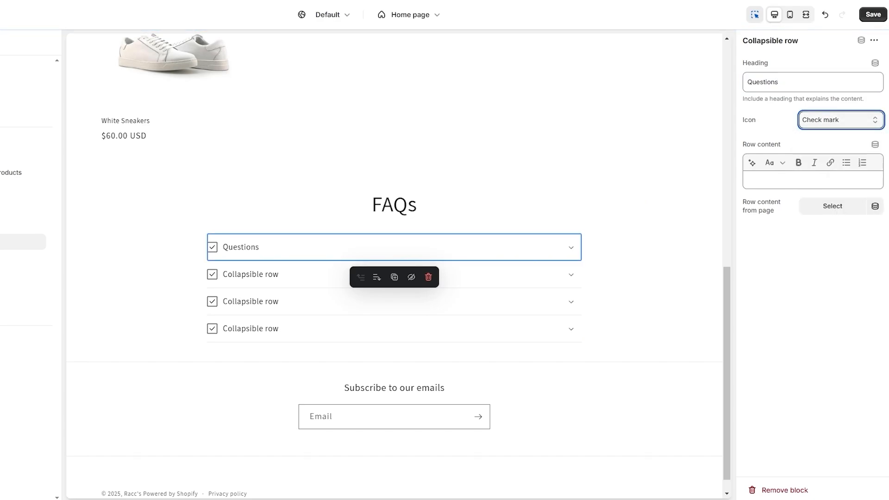
{"action": "left_click", "coordinate": [836, 116]}
{"action": "left_click", "coordinate": [829, 147]}
{"action": "left_click", "coordinate": [831, 121]}
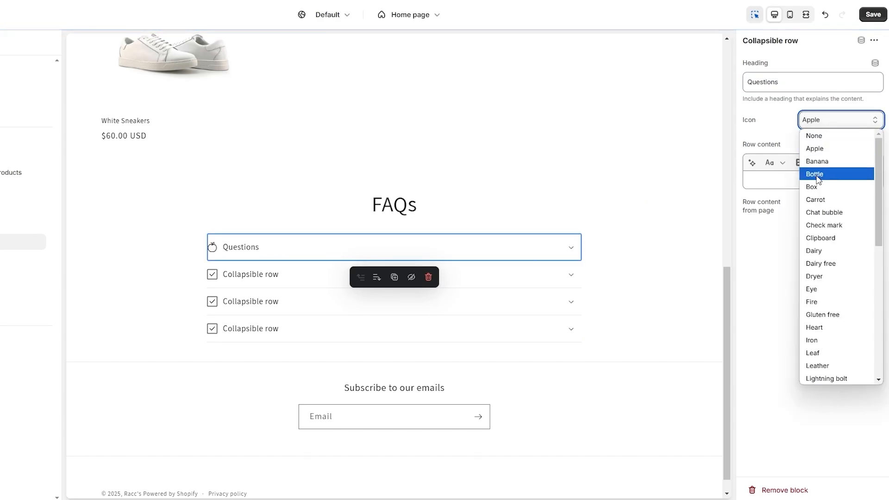
{"action": "left_click", "coordinate": [823, 212]}
{"action": "left_click", "coordinate": [822, 120]}
{"action": "left_click", "coordinate": [813, 289]}
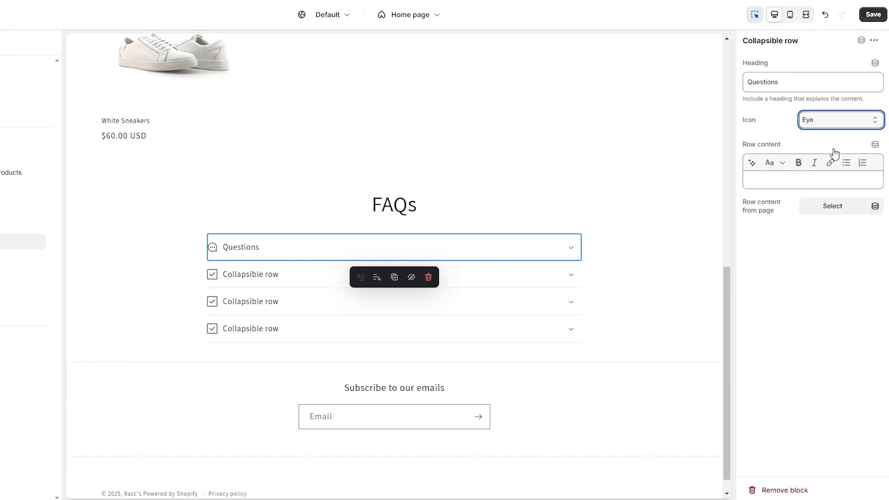
Look through the remaining icons and set the Questions row's icon to None.
{"action": "left_click", "coordinate": [836, 120]}
{"action": "scroll", "coordinate": [836, 364], "scroll_direction": "down", "scroll_amount": 5}
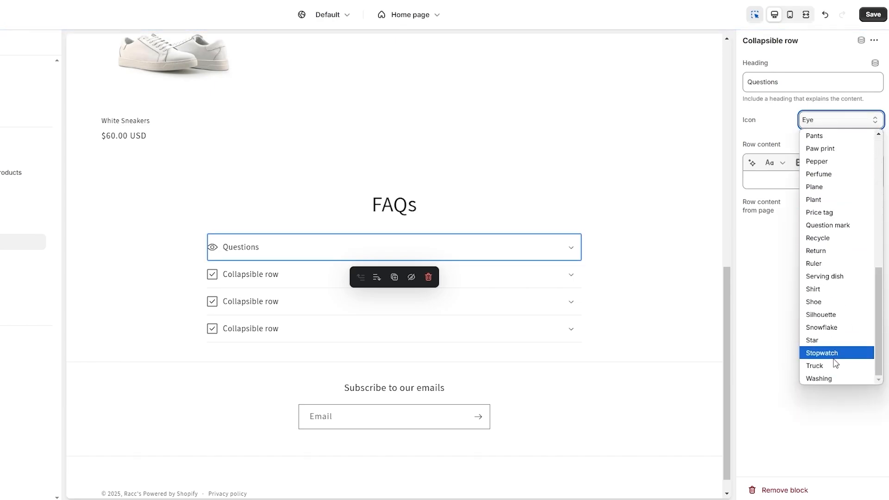
{"action": "scroll", "coordinate": [835, 366], "scroll_direction": "up", "scroll_amount": 5}
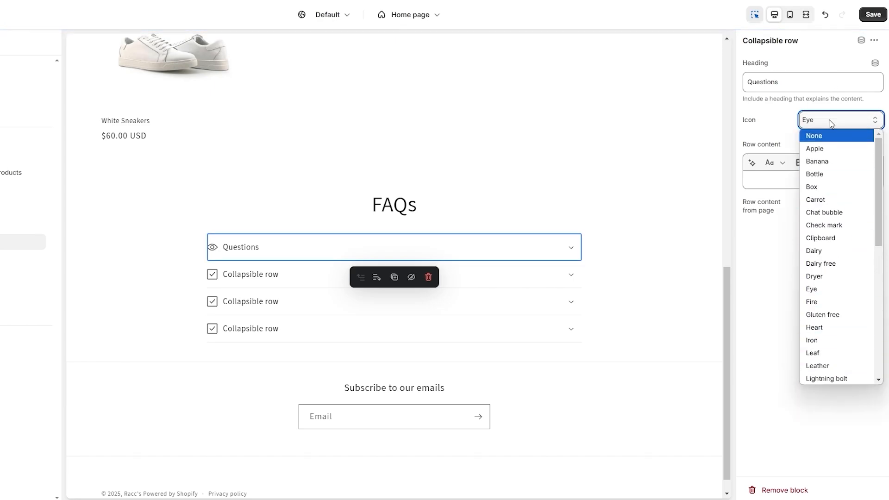
{"action": "left_click", "coordinate": [819, 138]}
{"action": "left_click", "coordinate": [786, 371]}
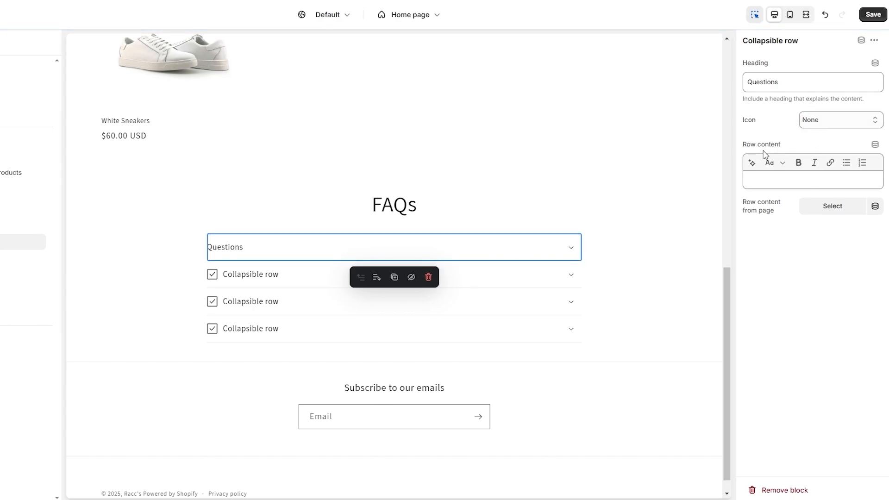
Enter Answers as the Questions row's content, save the changes and test expanding and collapsing the row in the preview.
{"action": "left_click_drag", "start_coordinate": [751, 147], "coordinate": [785, 144]}
{"action": "left_click", "coordinate": [765, 182]}
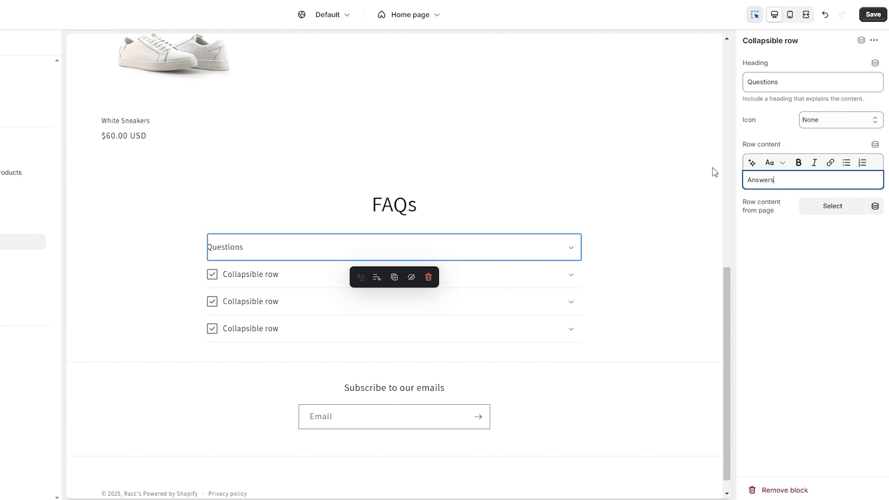
{"action": "left_click", "coordinate": [873, 14]}
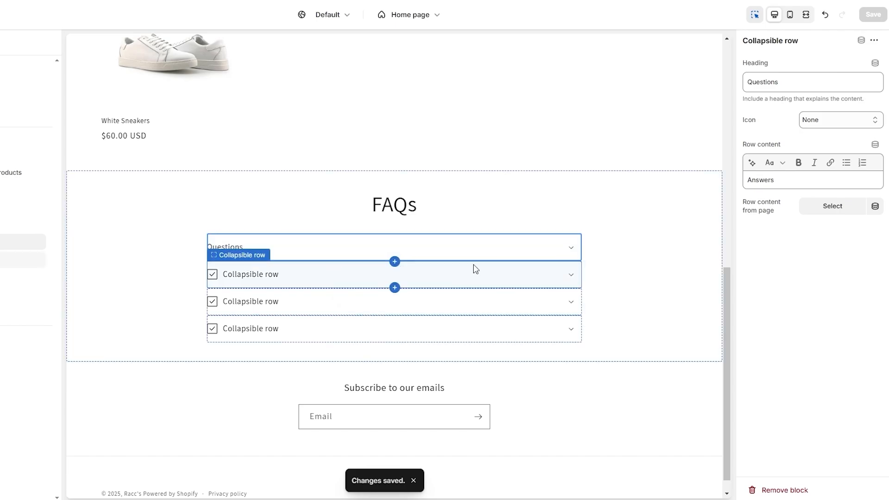
{"action": "left_click", "coordinate": [574, 252]}
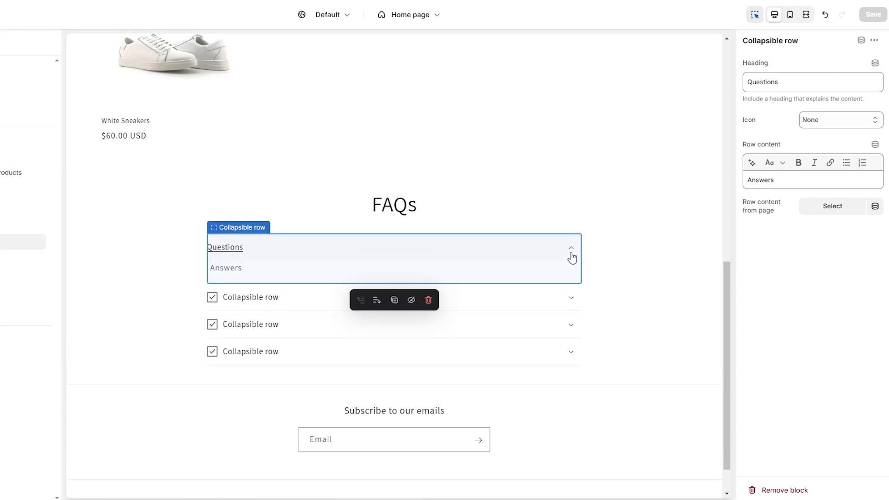
{"action": "left_click", "coordinate": [570, 251]}
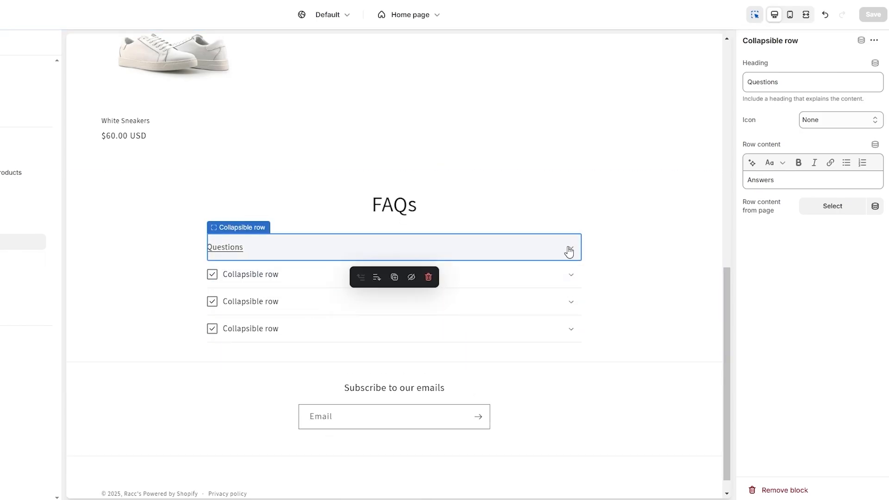
Look over the footer and the section and block types that can be added to it.
{"action": "left_click", "coordinate": [586, 379]}
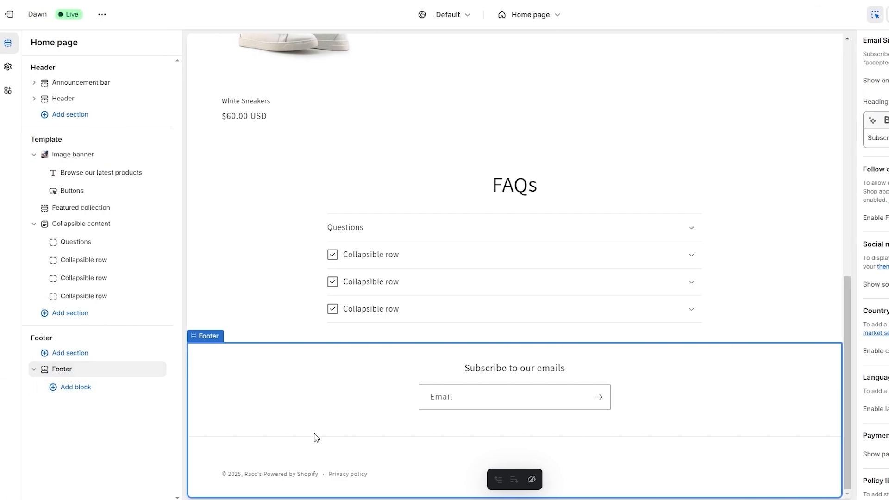
{"action": "left_click", "coordinate": [70, 357]}
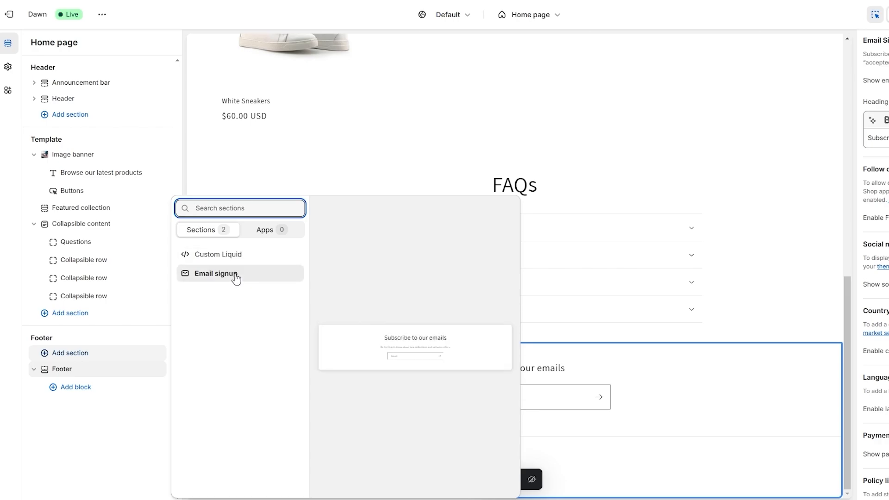
{"action": "left_click", "coordinate": [110, 419]}
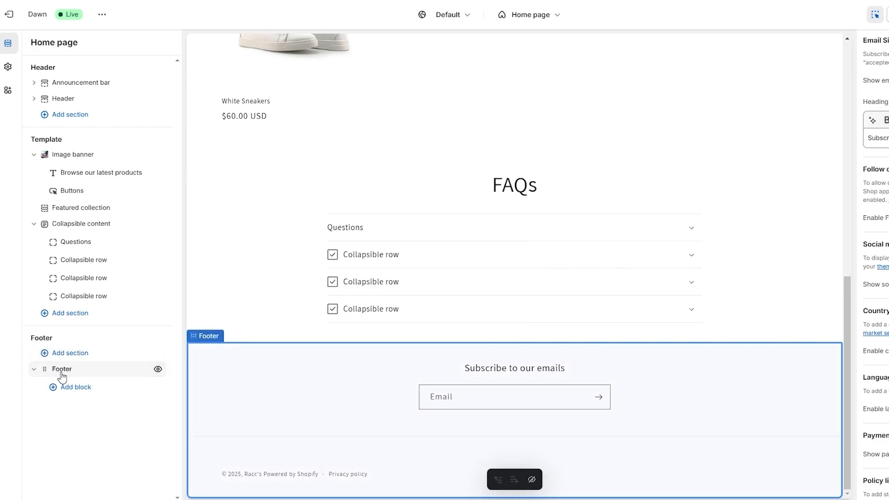
{"action": "left_click_drag", "start_coordinate": [62, 377], "coordinate": [78, 395]}
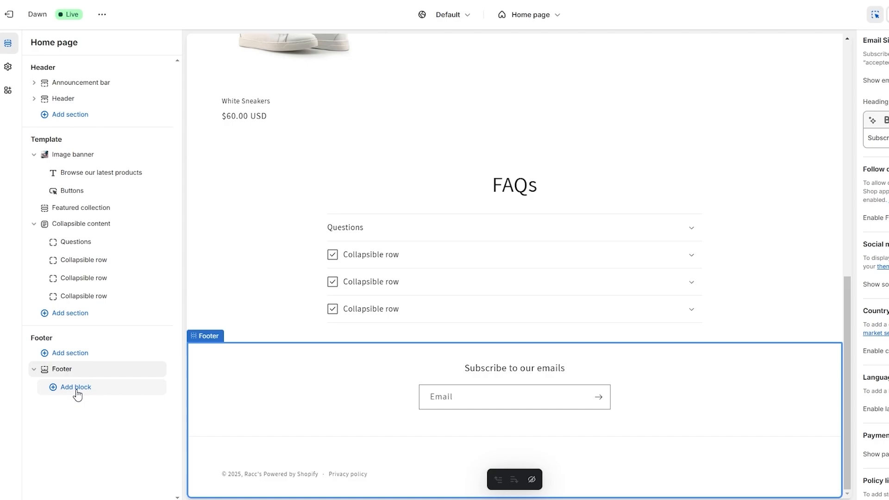
{"action": "left_click", "coordinate": [77, 392]}
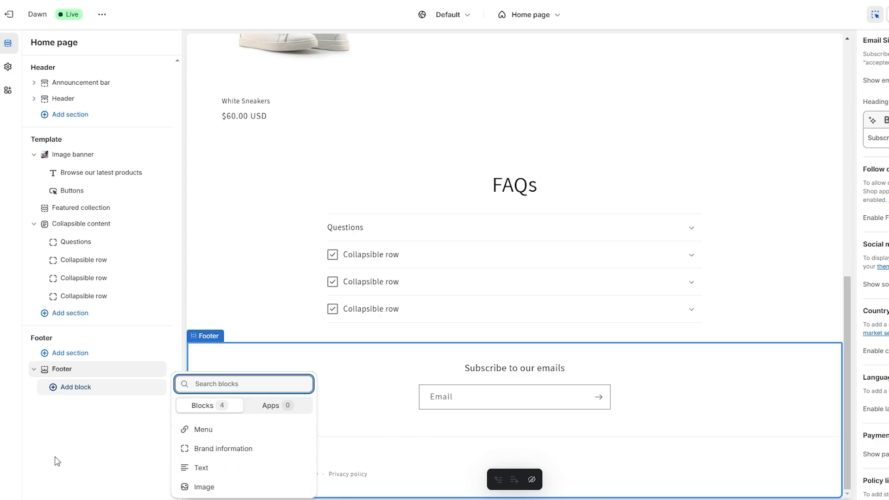
{"action": "left_click", "coordinate": [7, 443]}
Leave the theme customization and return to the store's setup guide.
{"action": "scroll", "coordinate": [760, 398], "scroll_direction": "up", "scroll_amount": 1}
{"action": "scroll", "coordinate": [760, 398], "scroll_direction": "up", "scroll_amount": 10}
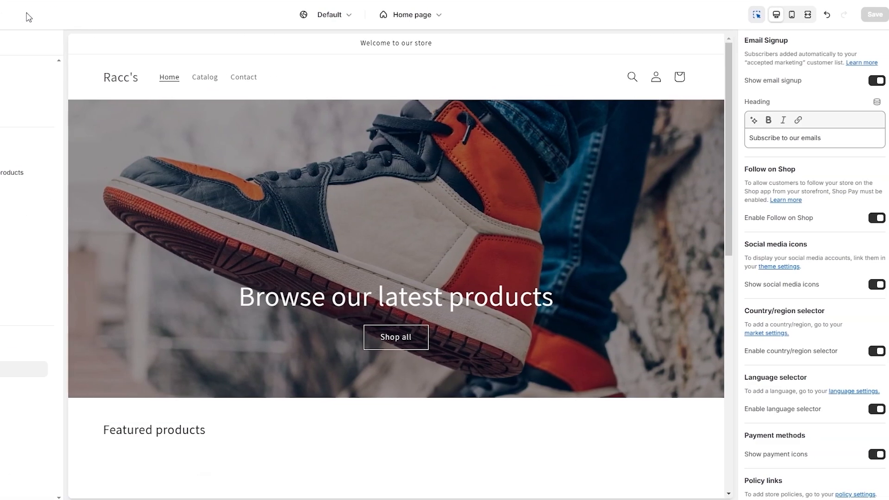
{"action": "left_click", "coordinate": [0, 14]}
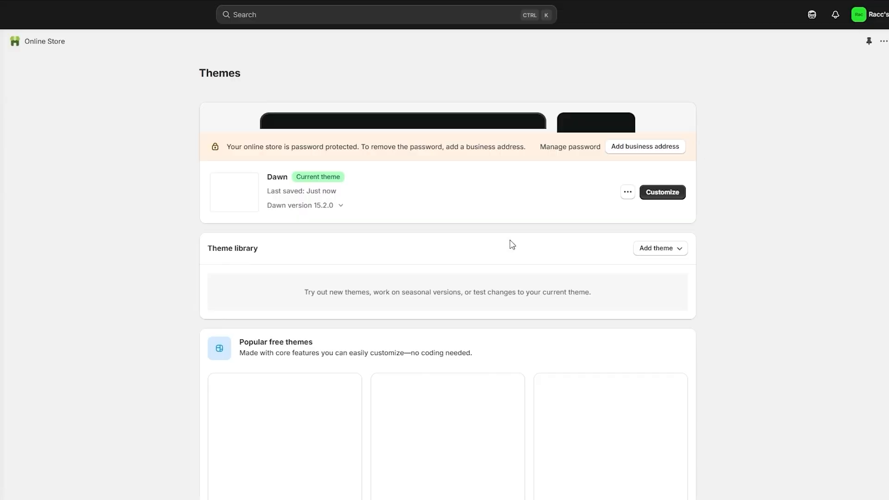
{"action": "scroll", "coordinate": [508, 266], "scroll_direction": "down", "scroll_amount": 1}
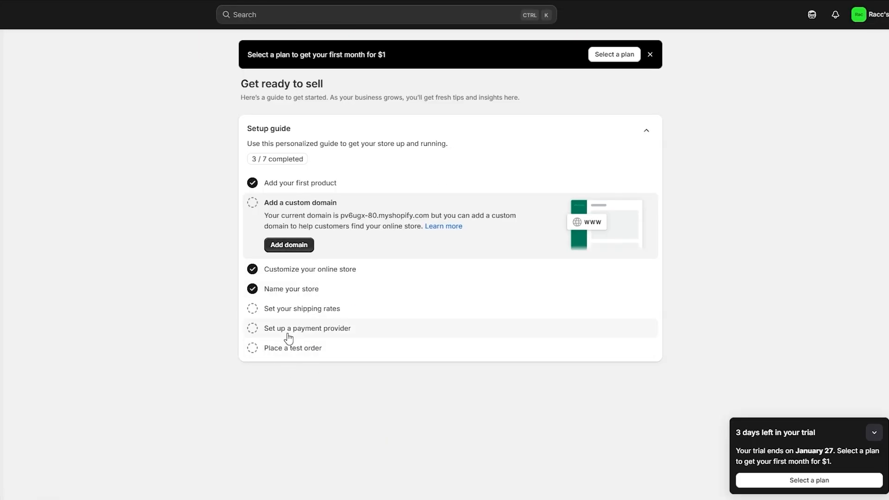